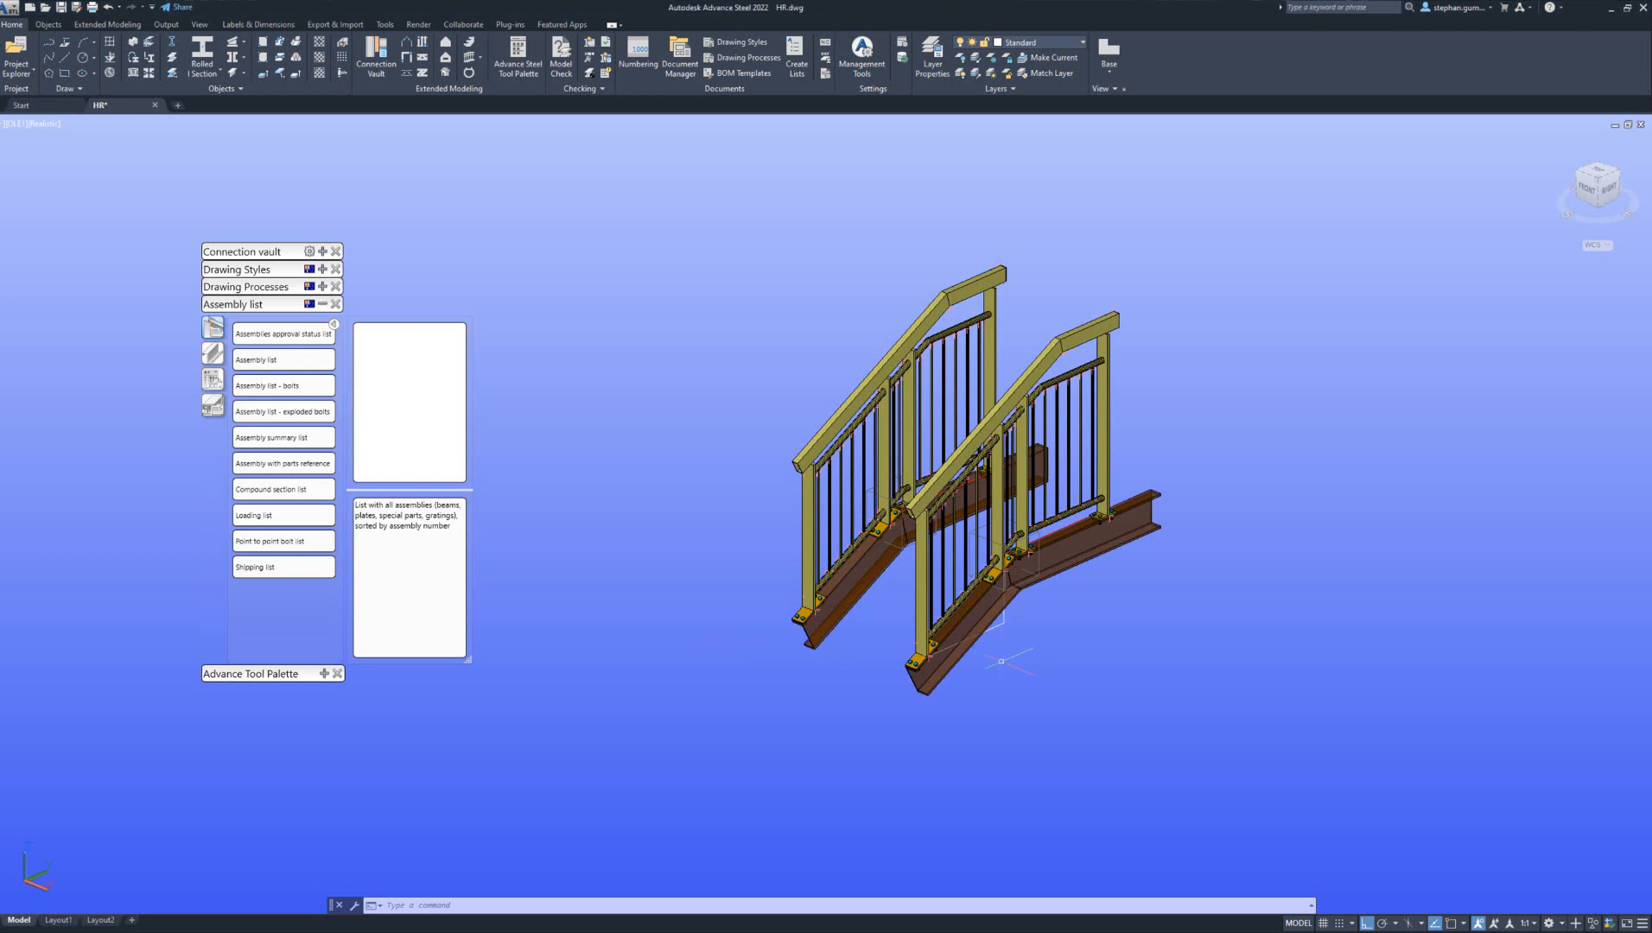
- Orbit the handrail model to view it from another angle
middle_click_drag(983, 660, 961, 632, "shift")
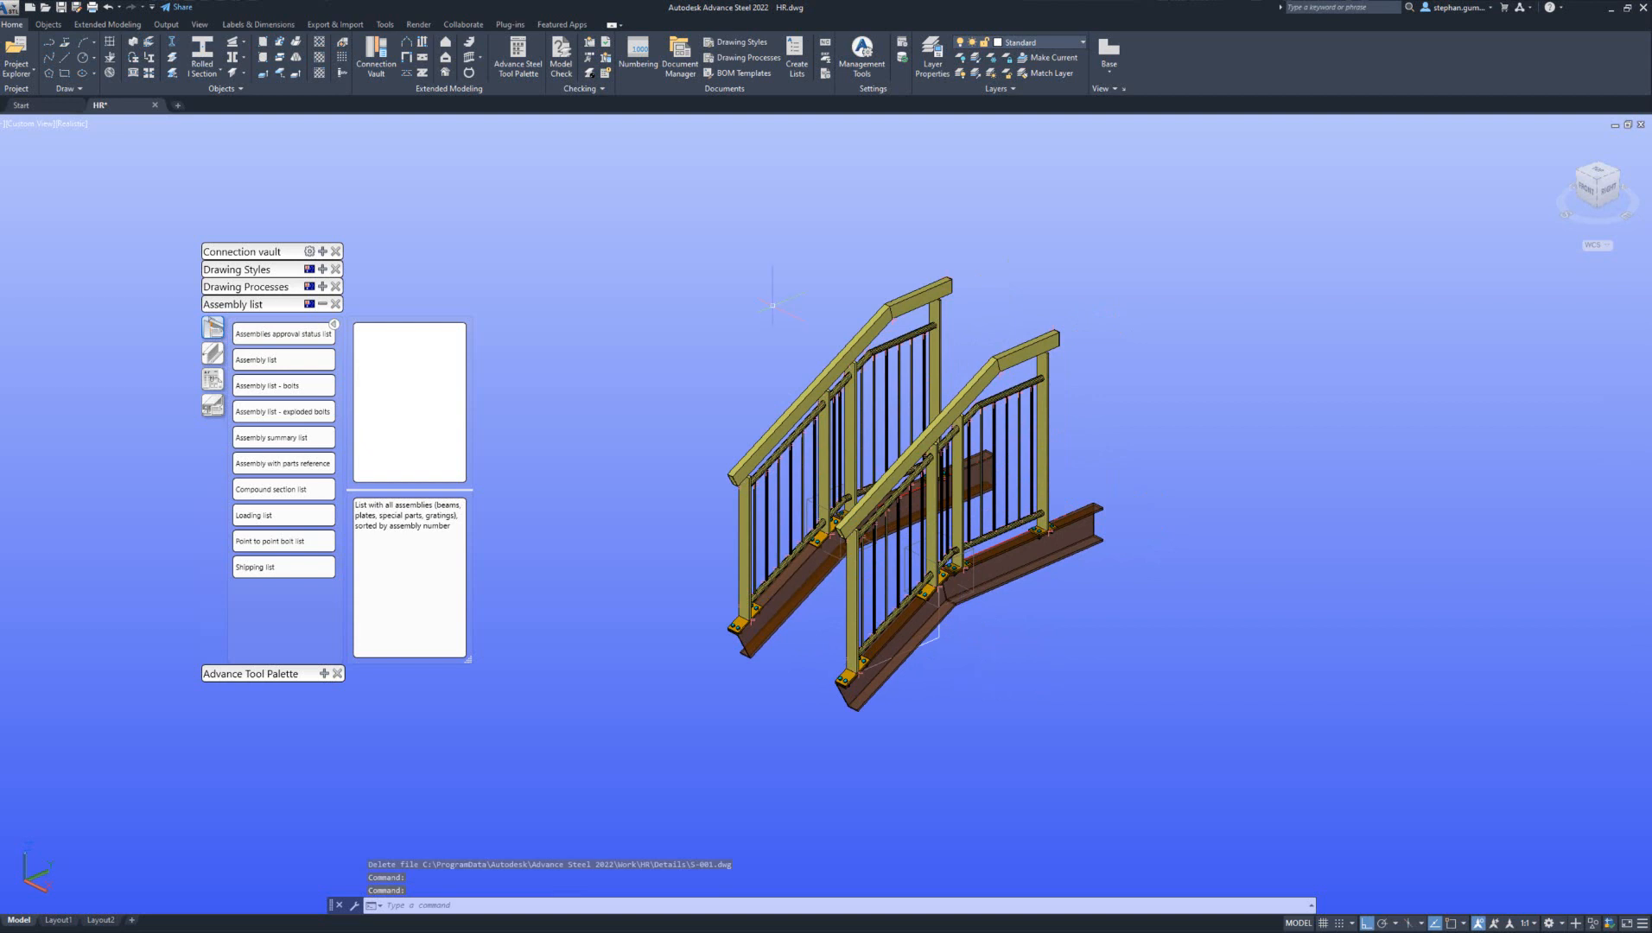
- Run numbering with equal part detection, review main and single part results, and save the model
left_click(638, 57)
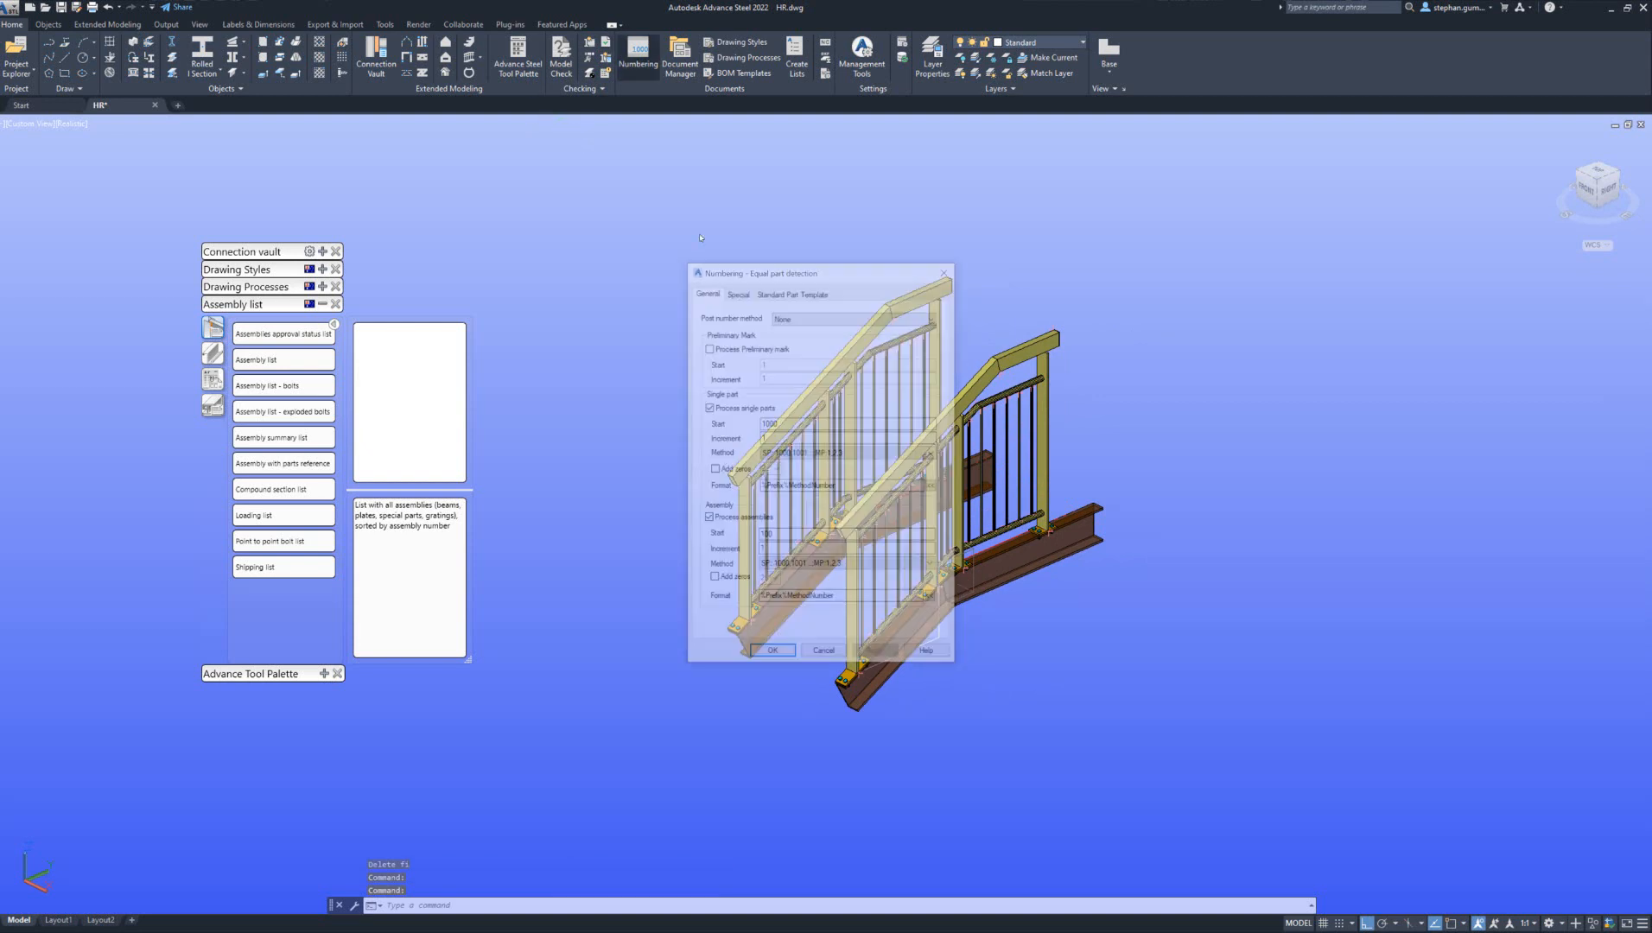
left_click(772, 656)
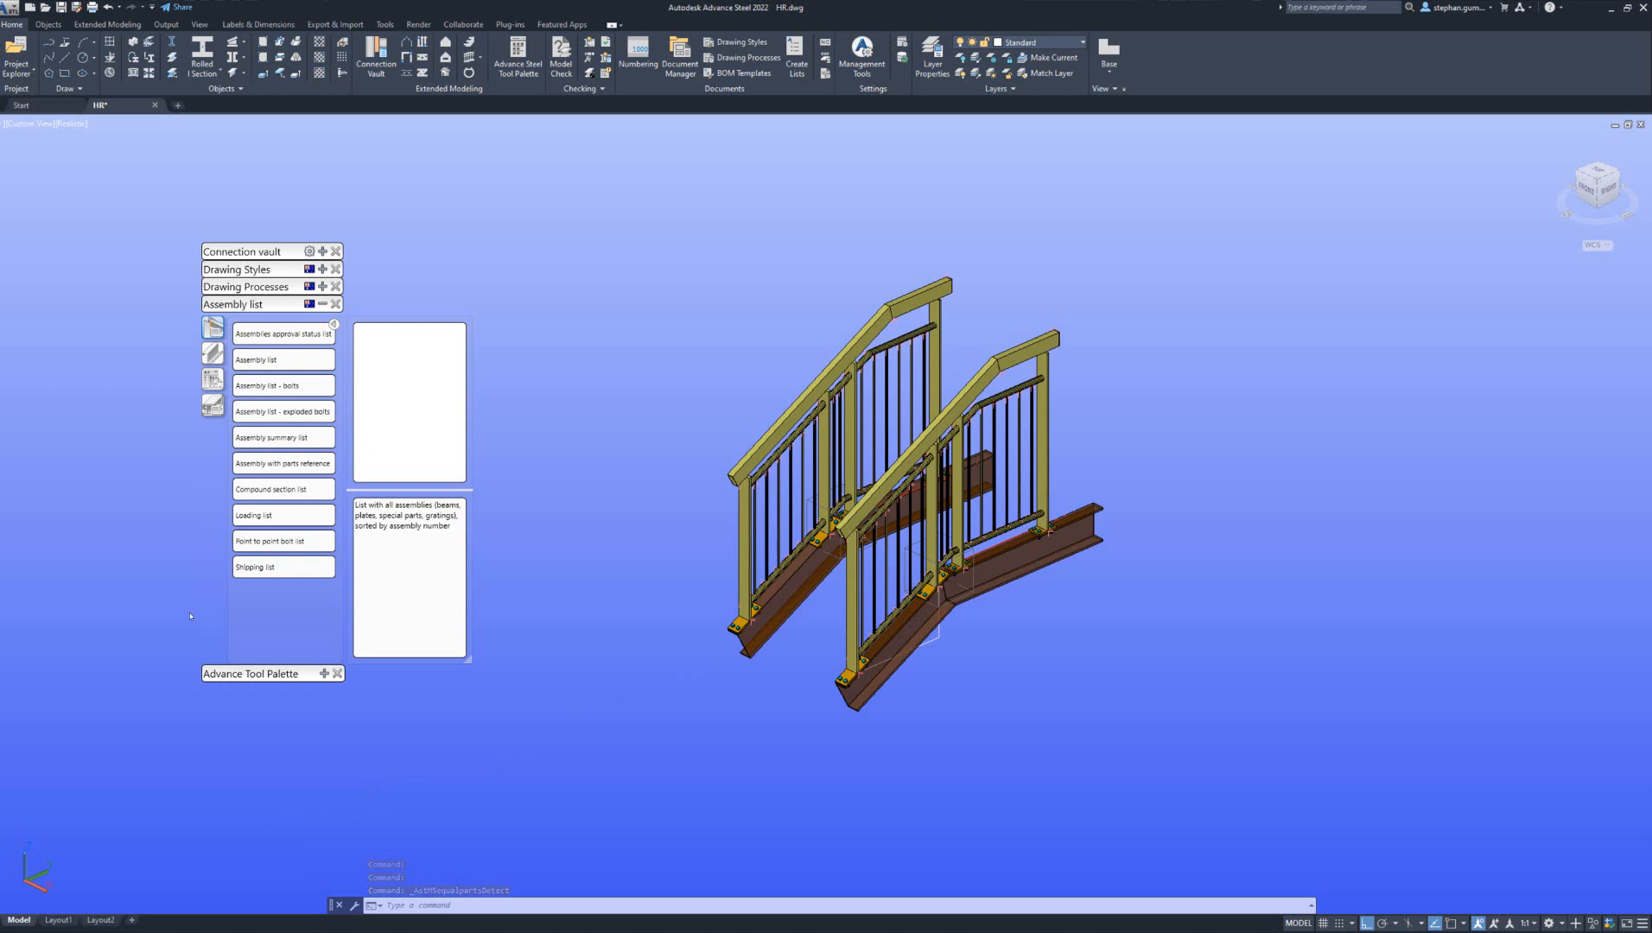
left_click_drag(903, 458, 1284, 490)
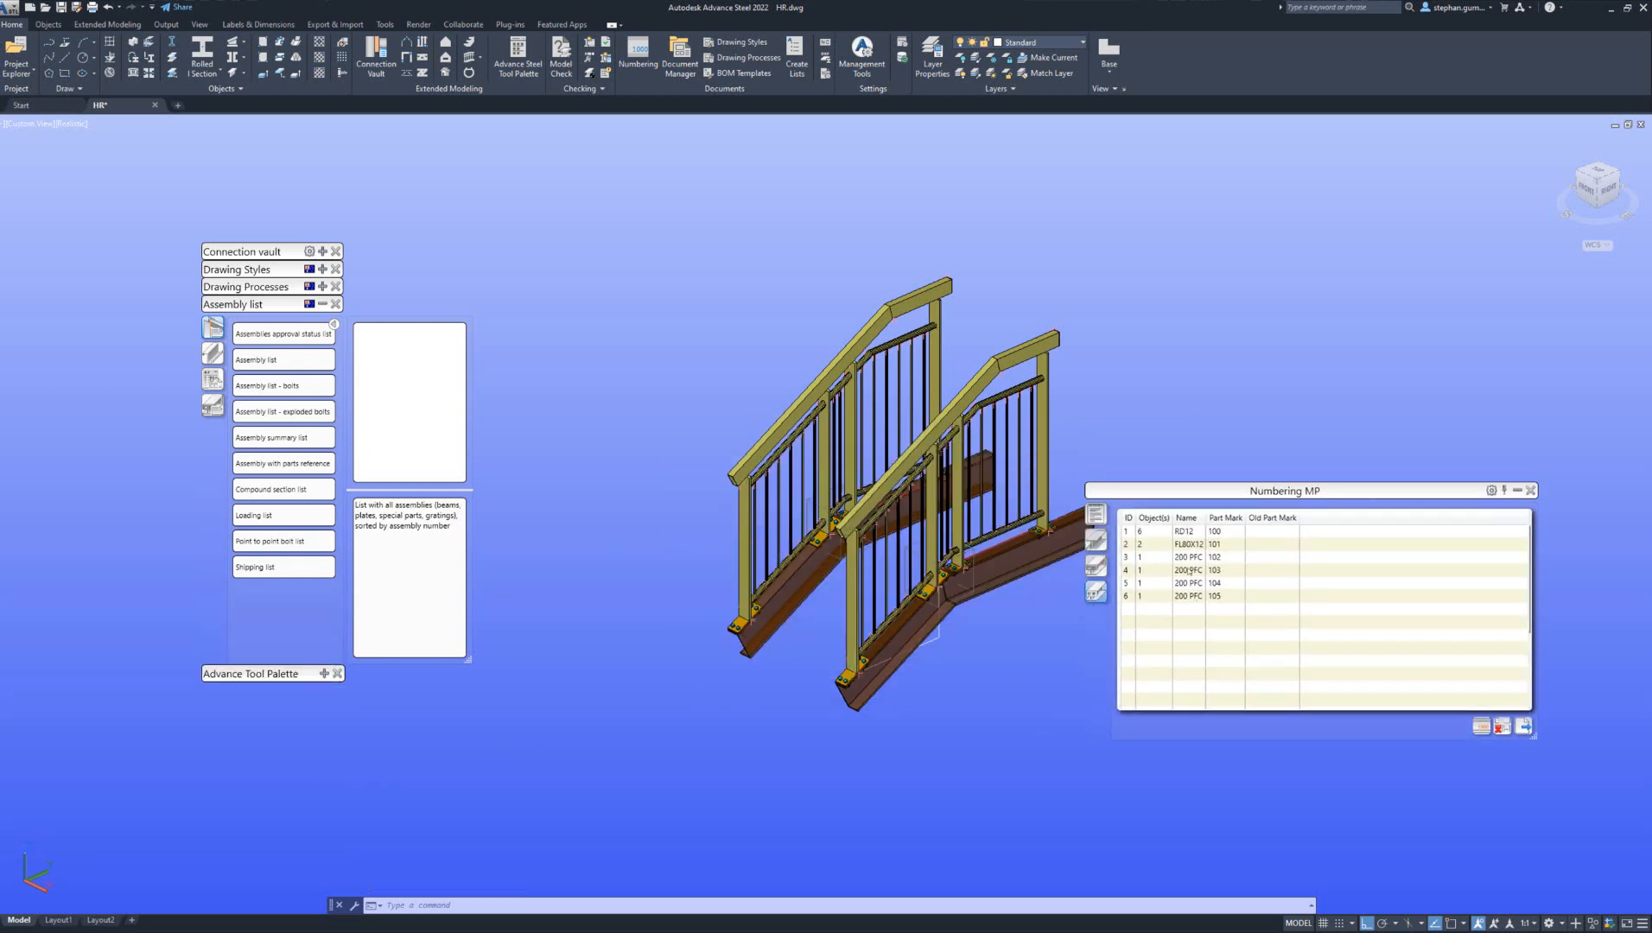
left_click(1095, 569)
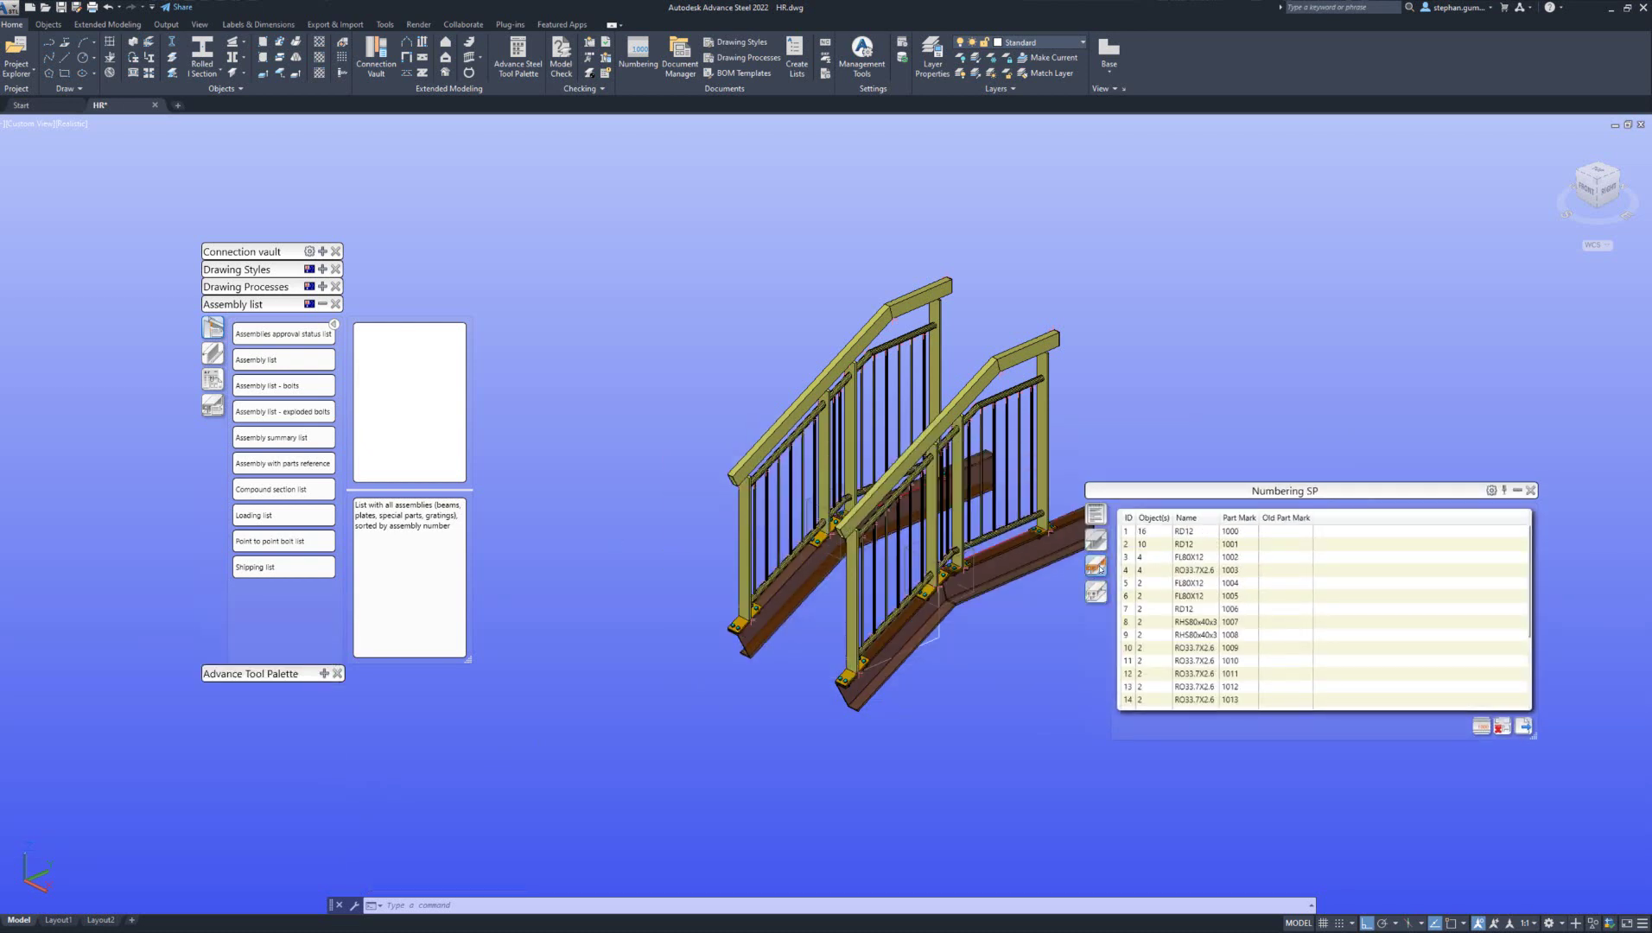
left_click(1529, 490)
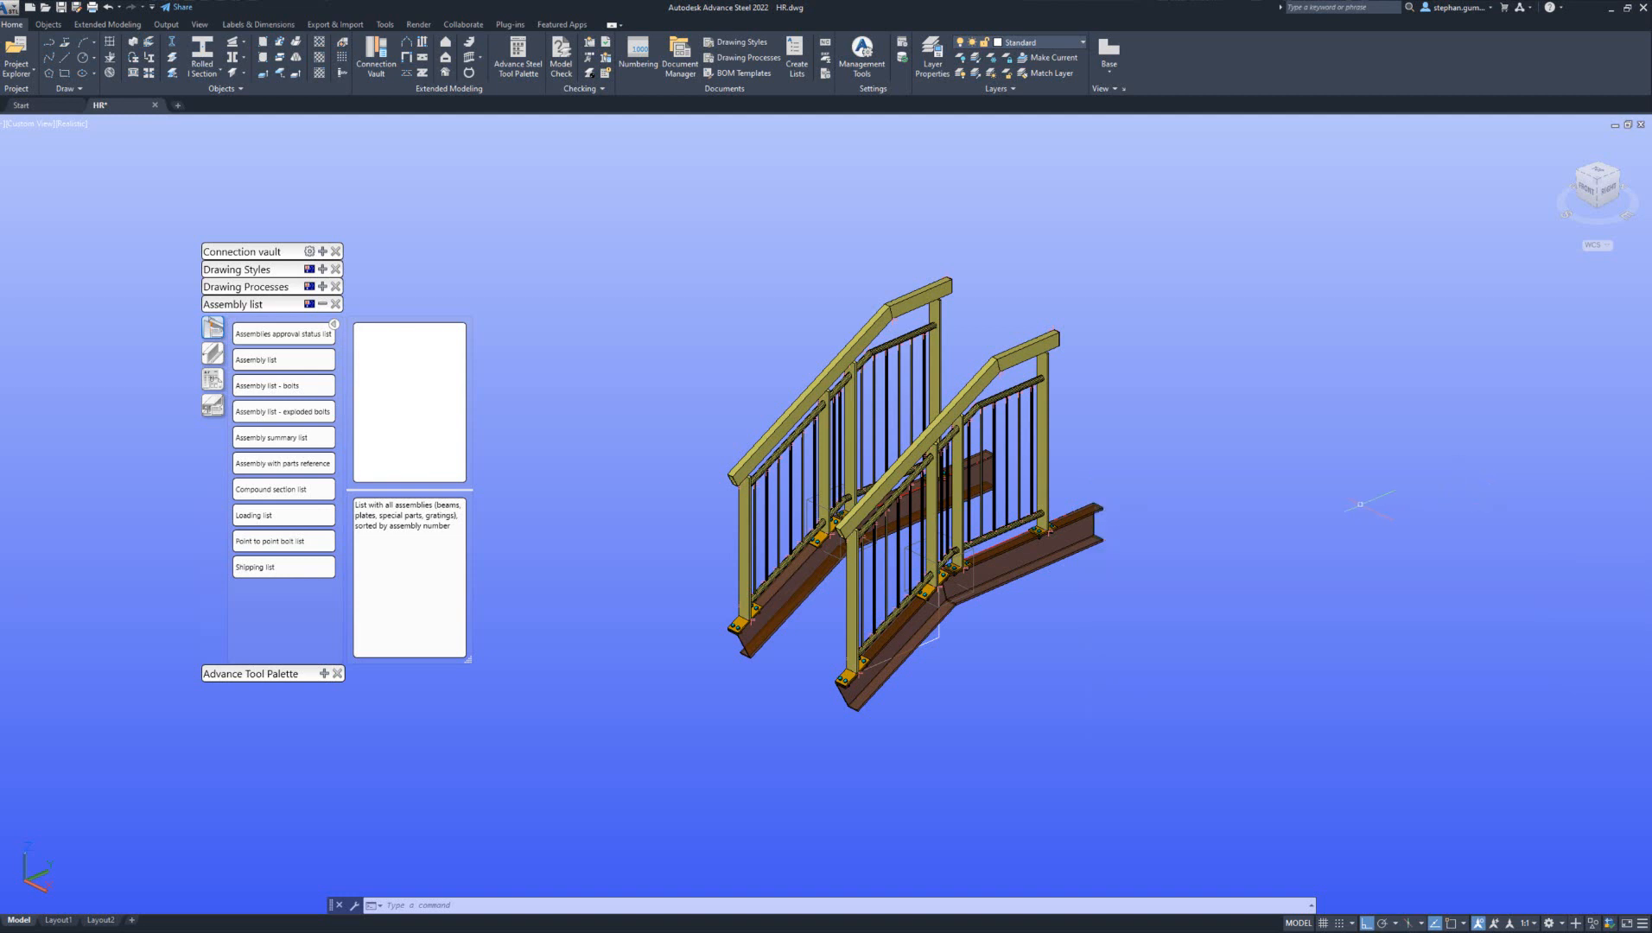
key("ctrl+s")
- Re-expand the list templates group in Document Manager and select the Part list category
left_click(264, 306)
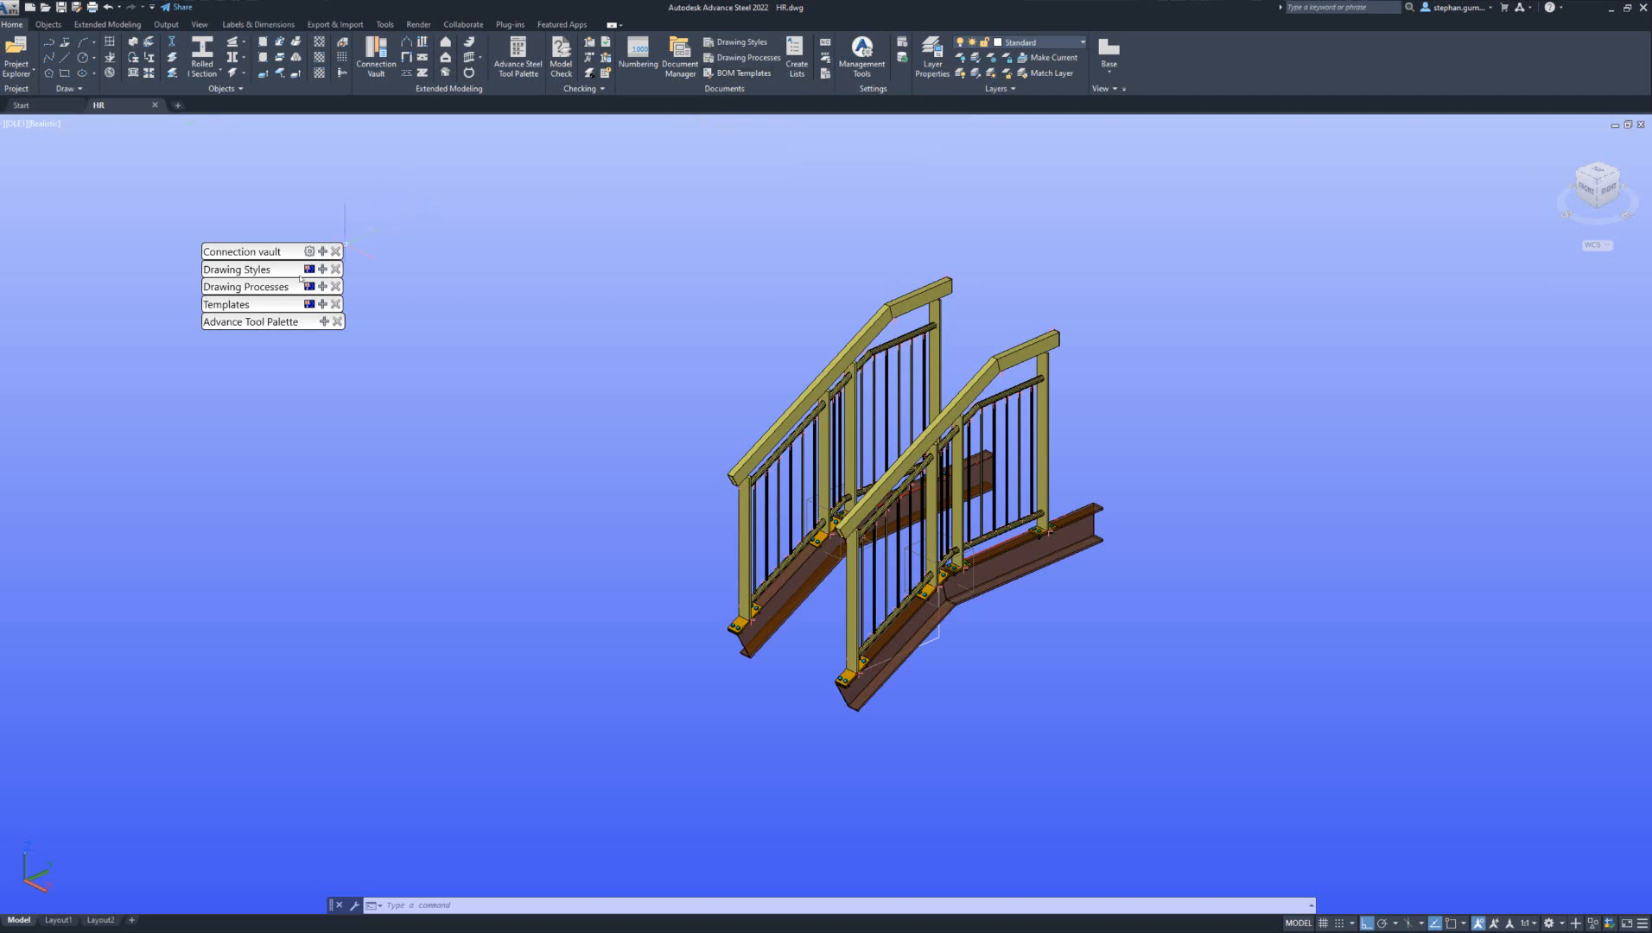
left_click(262, 304)
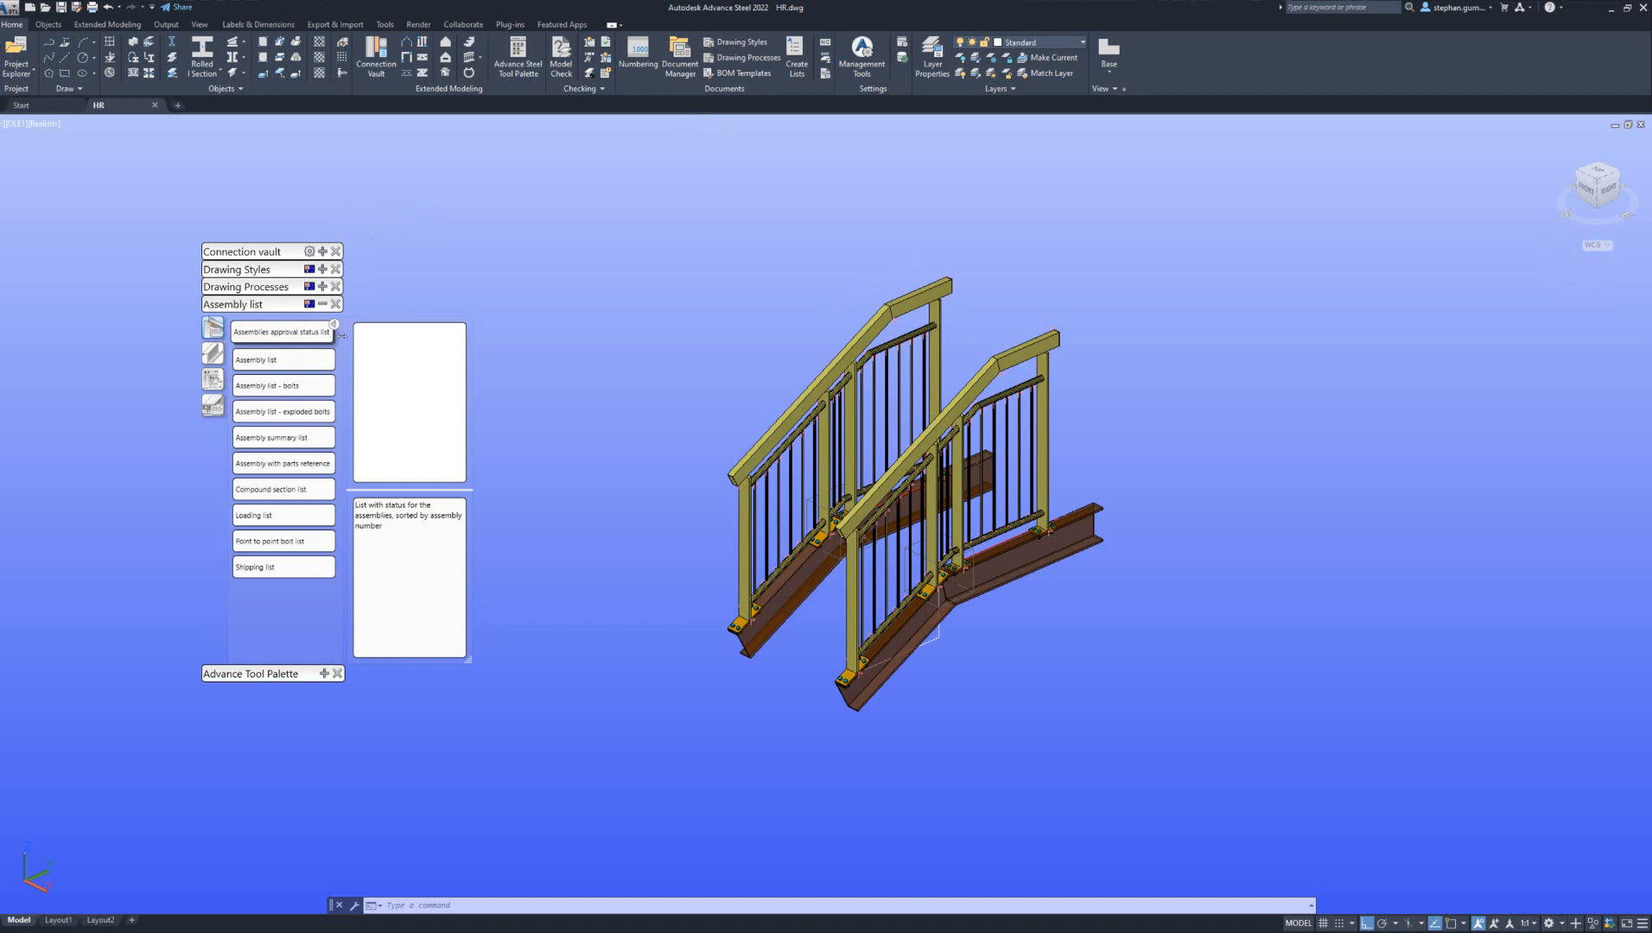
left_click(212, 380)
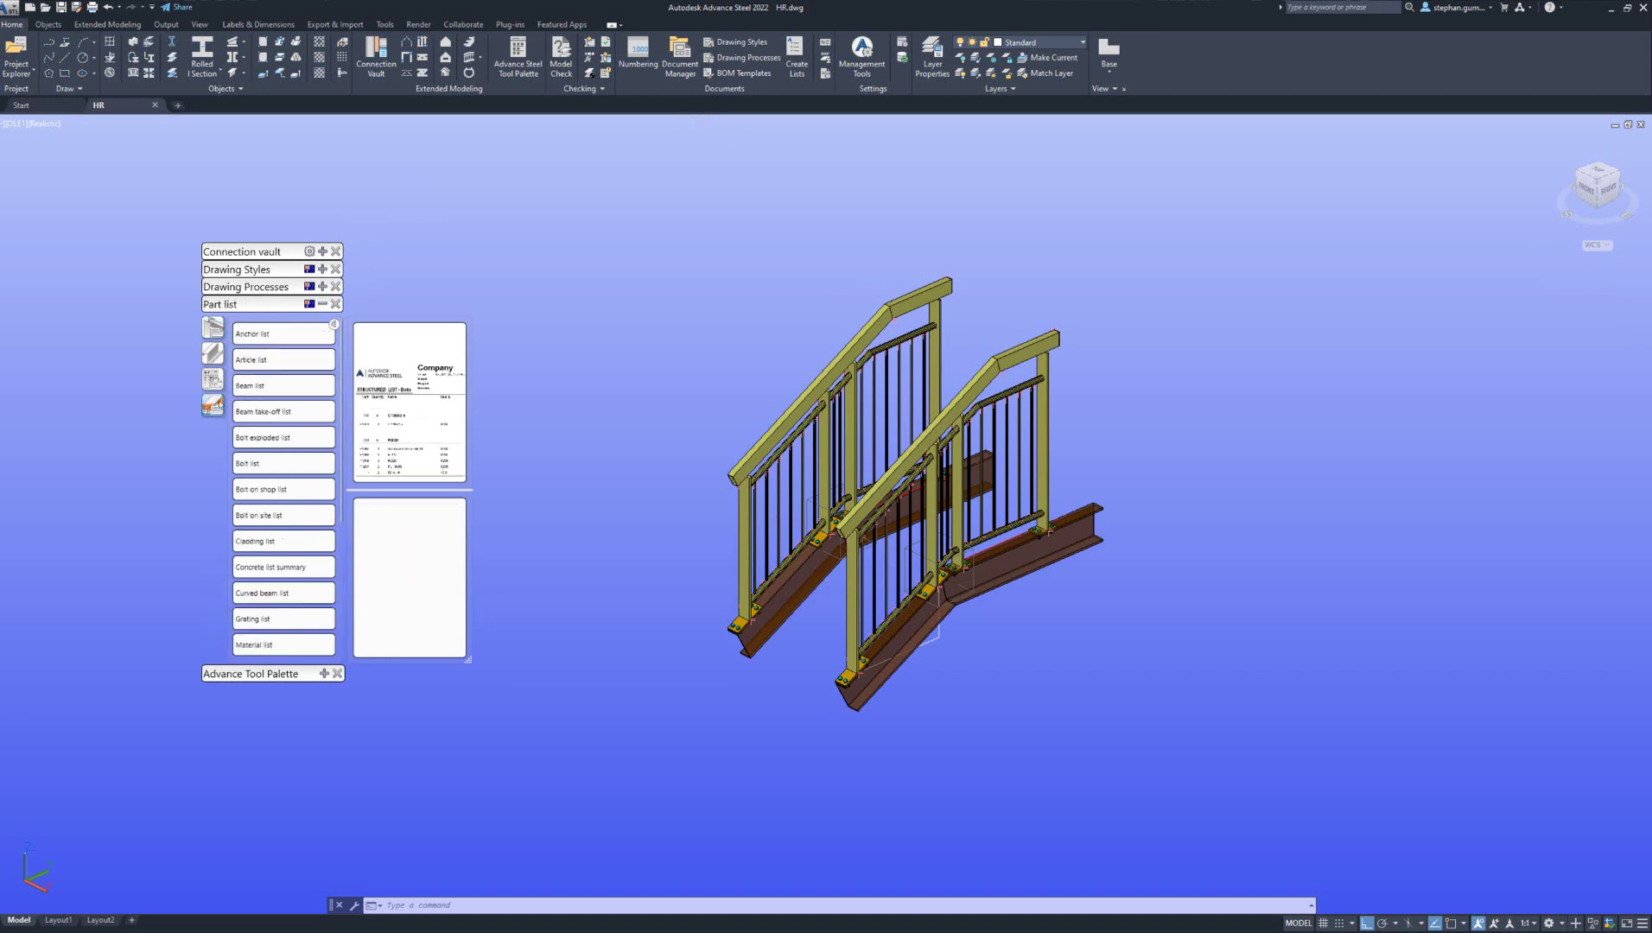
left_click(261, 385)
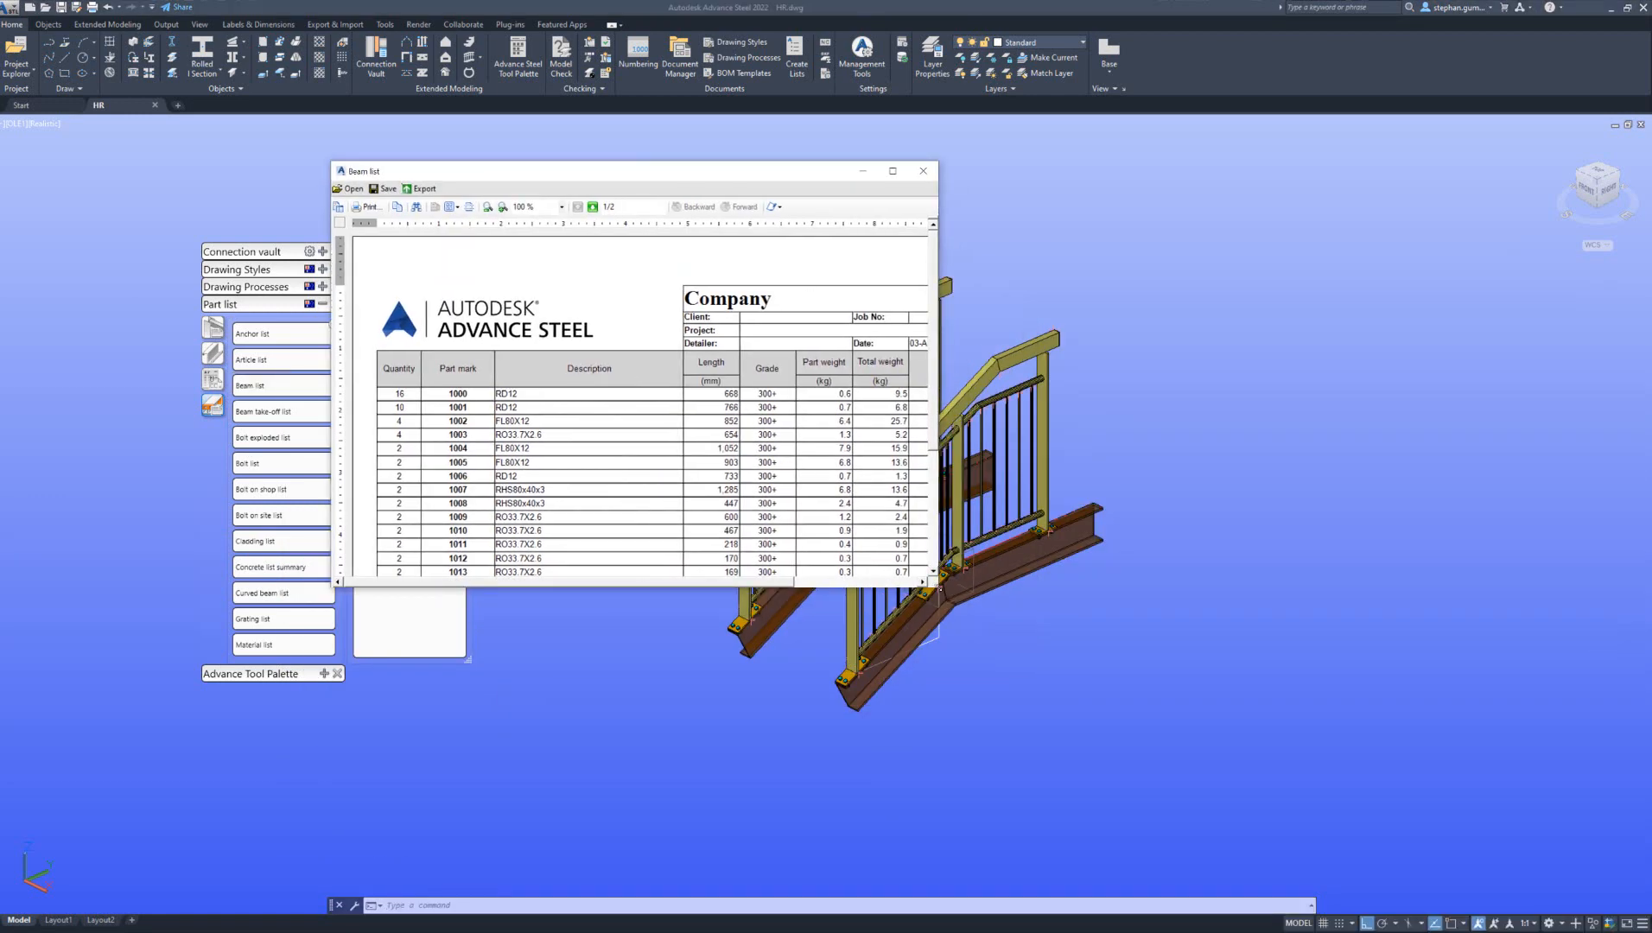
left_click_drag(930, 580, 1197, 710)
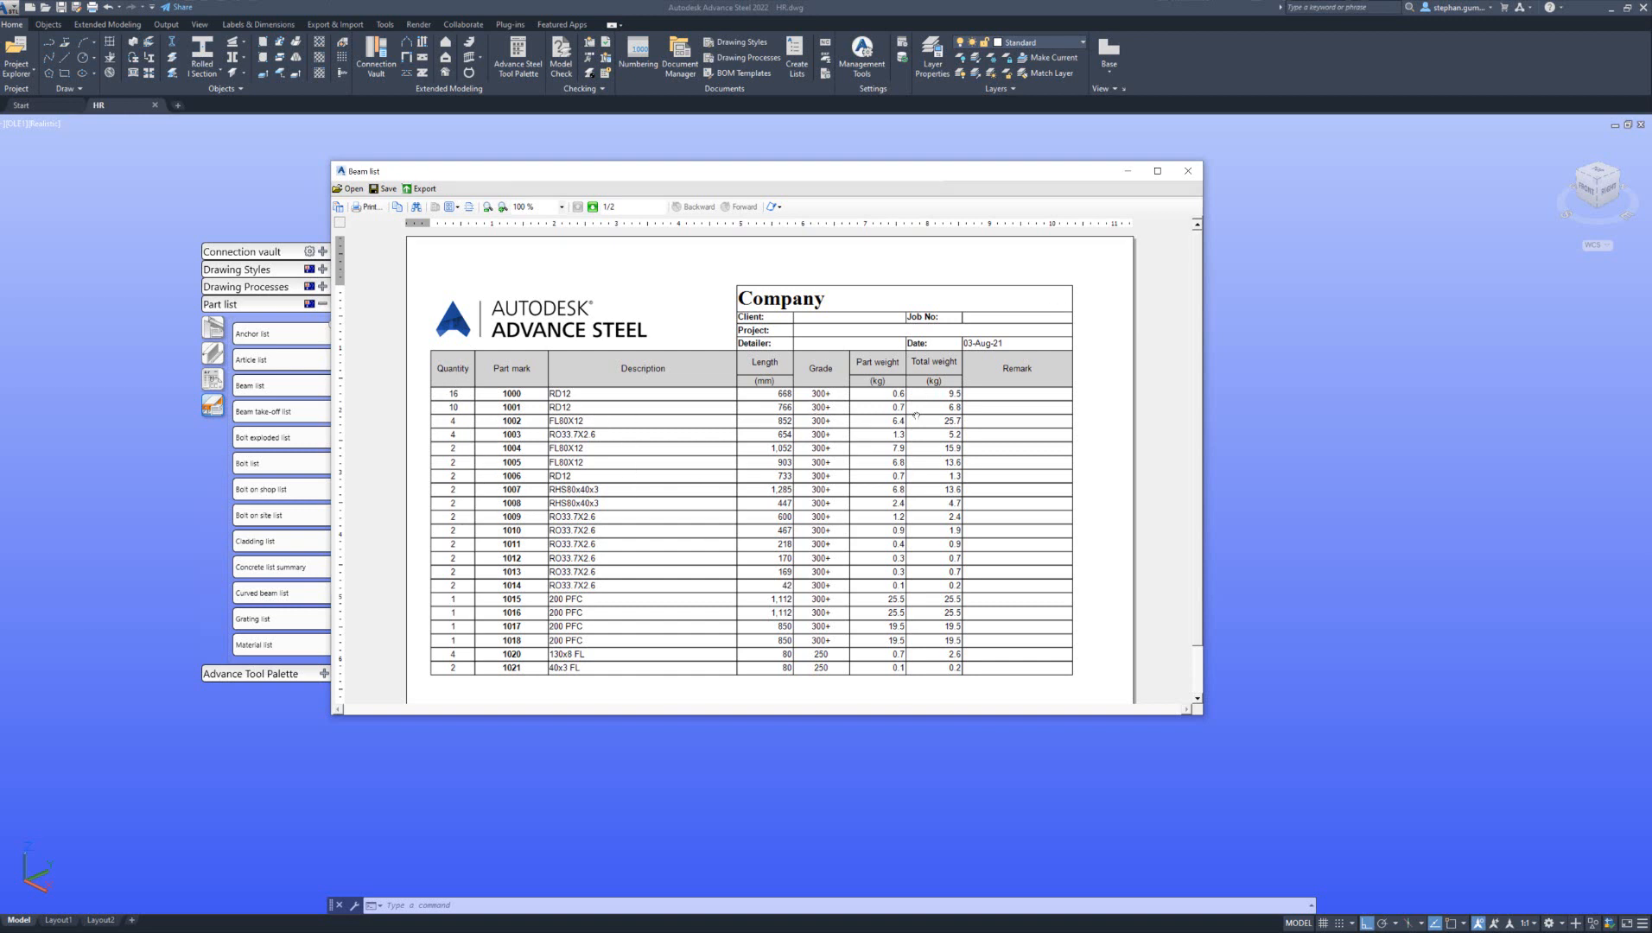
left_click(423, 189)
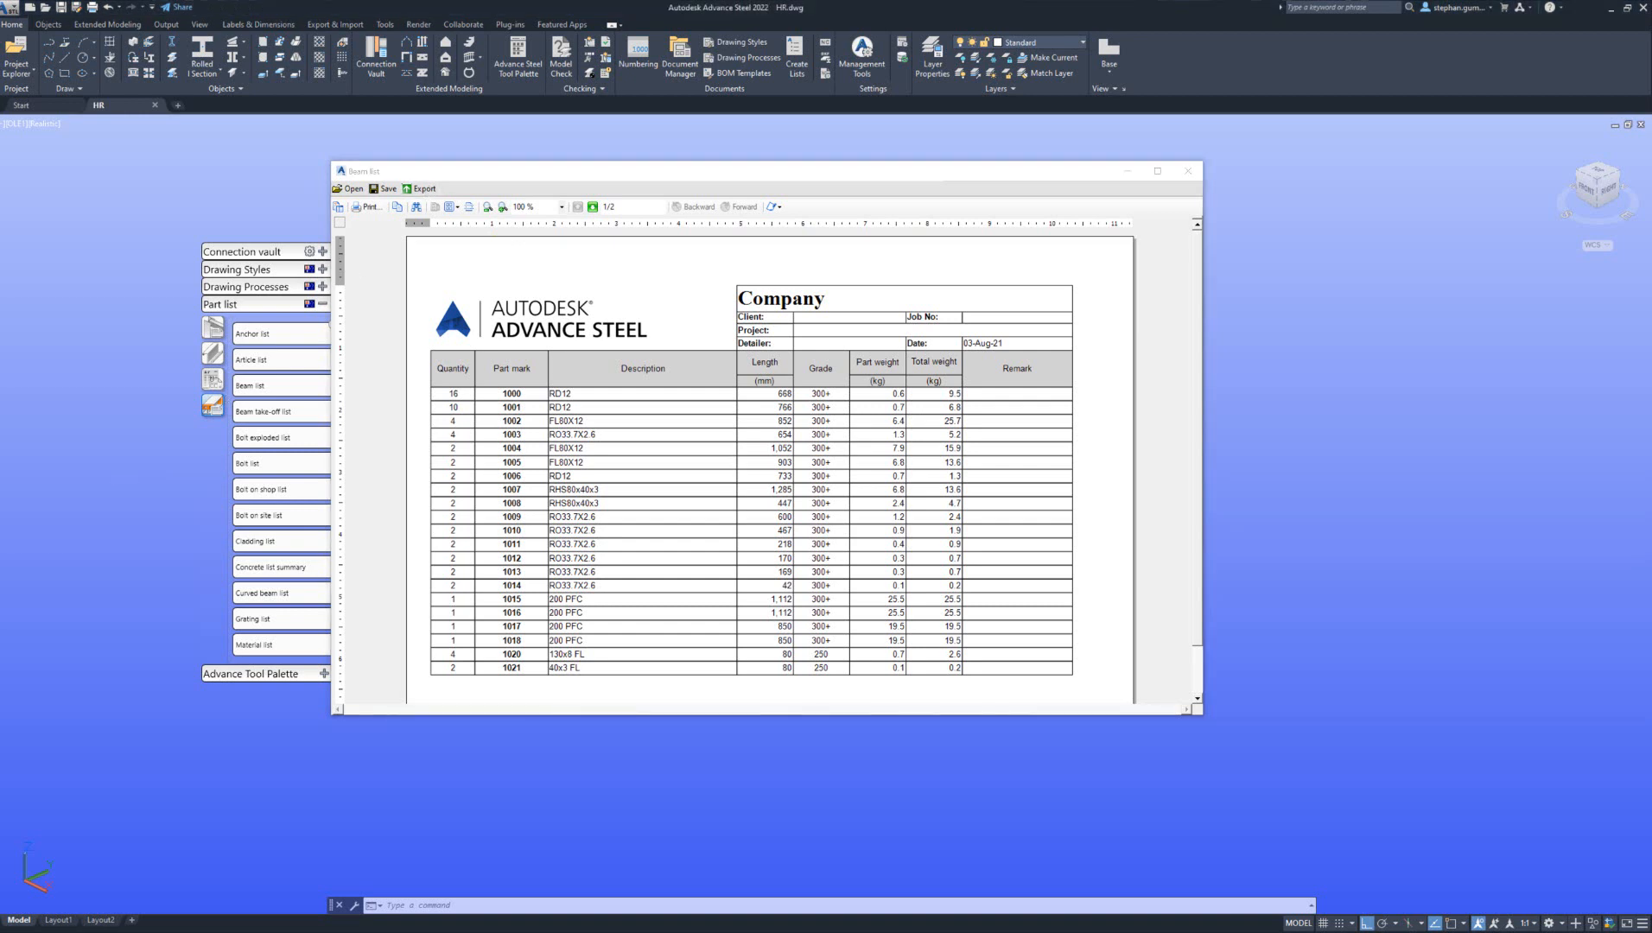
left_click_drag(104, 537, 386, 427)
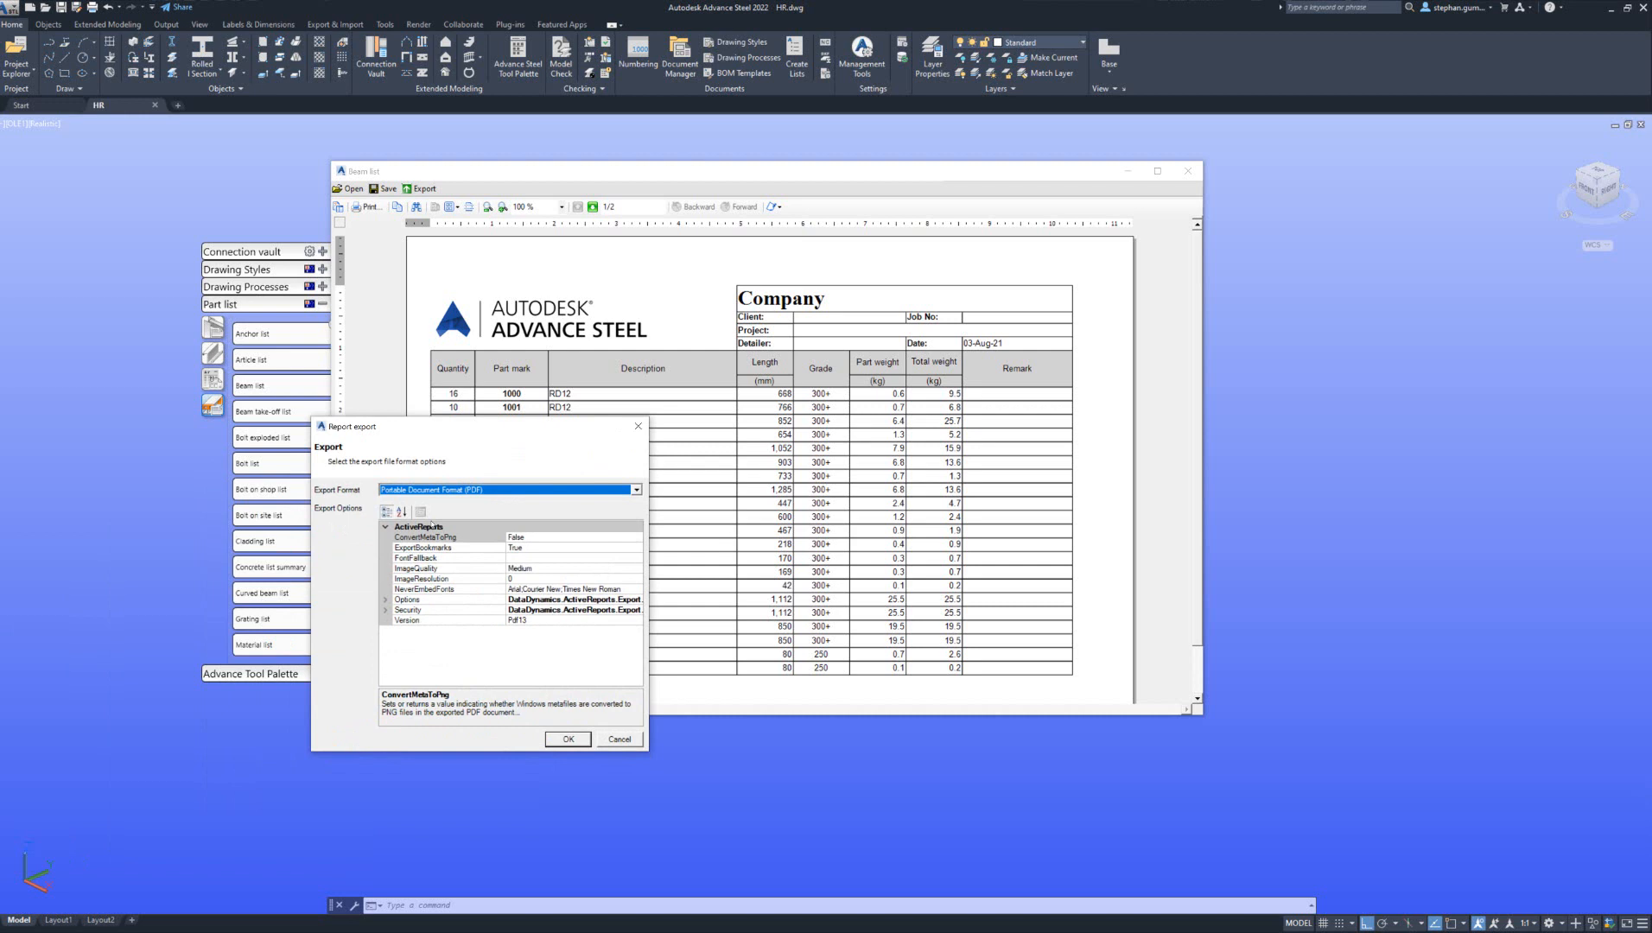
left_click(493, 489)
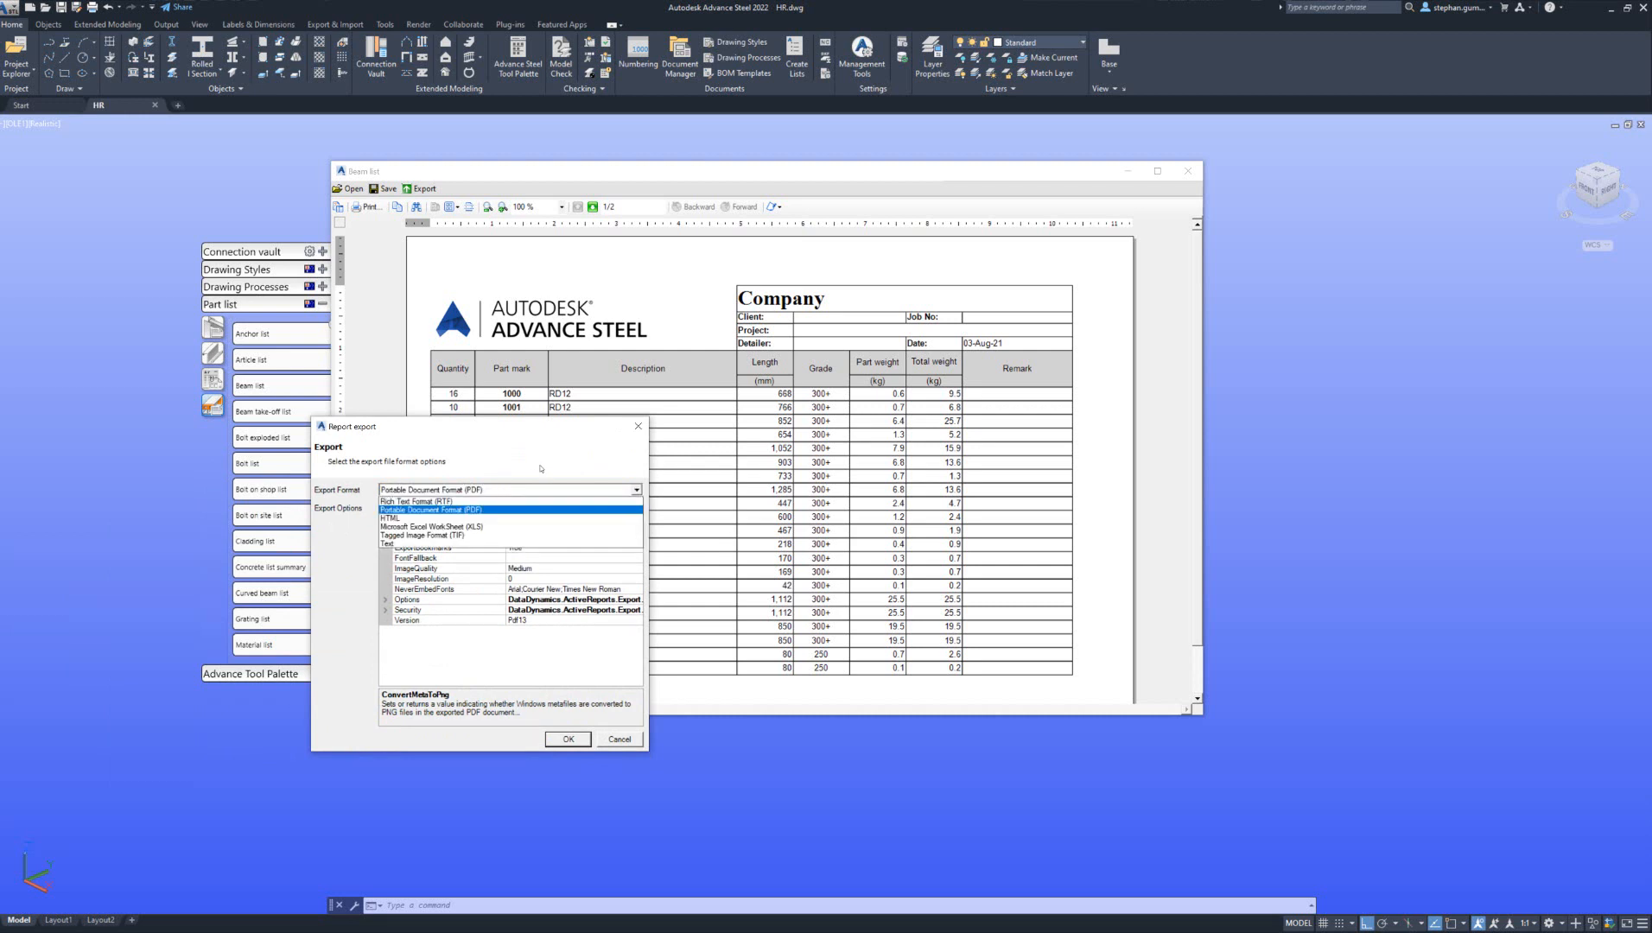
left_click(541, 466)
left_click(638, 427)
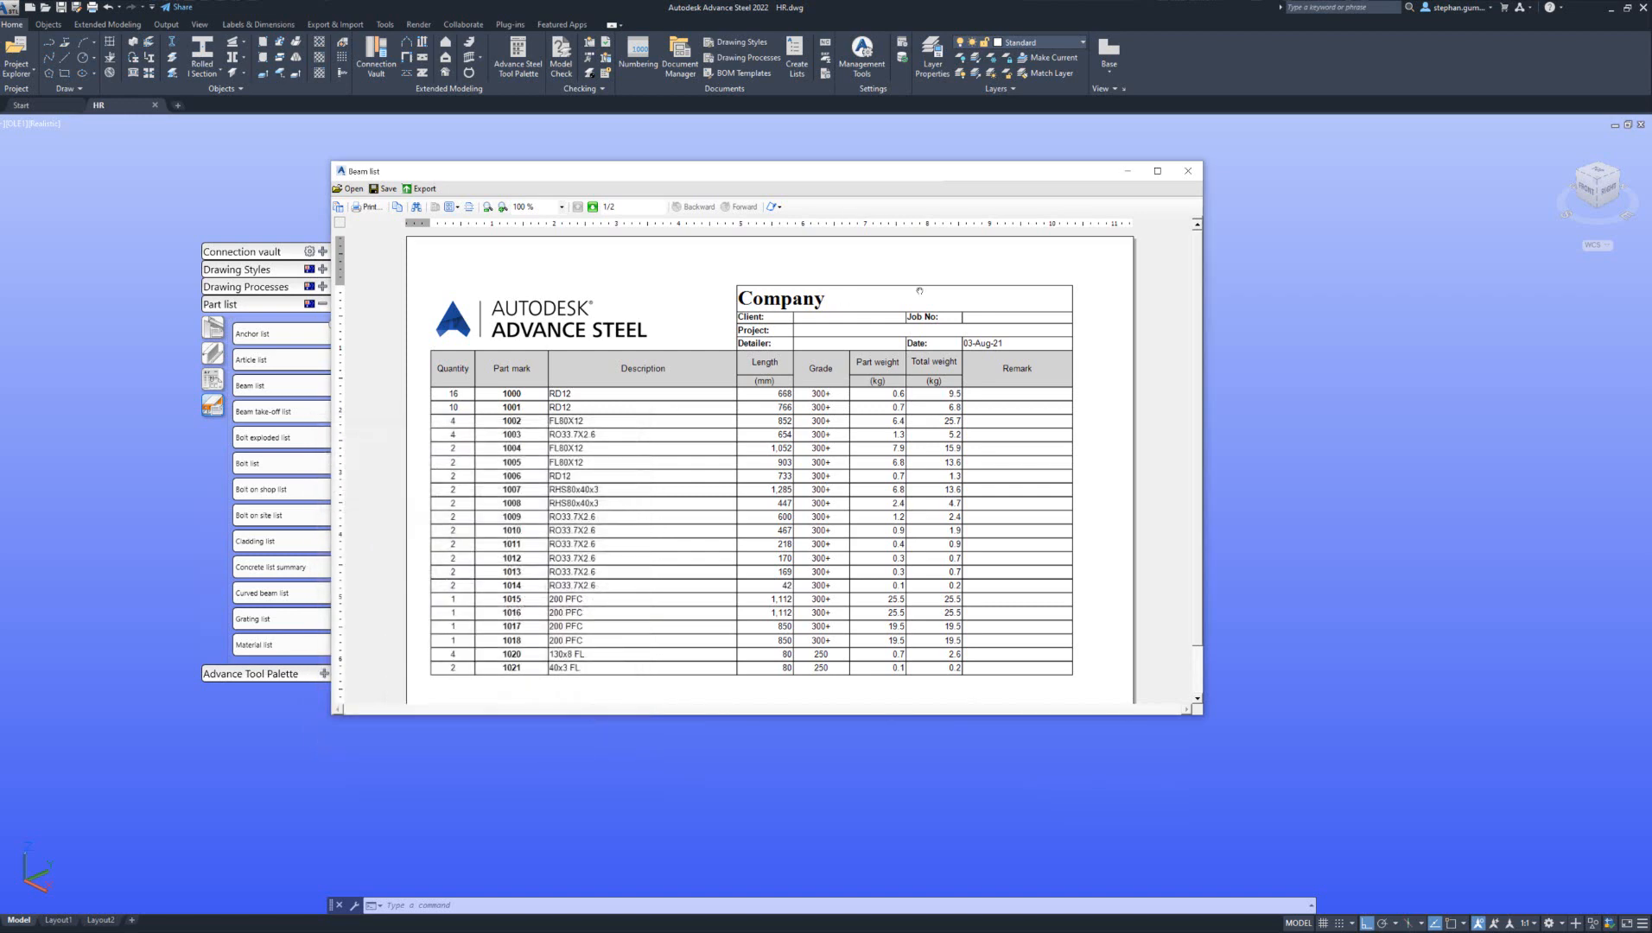
left_click(1187, 170)
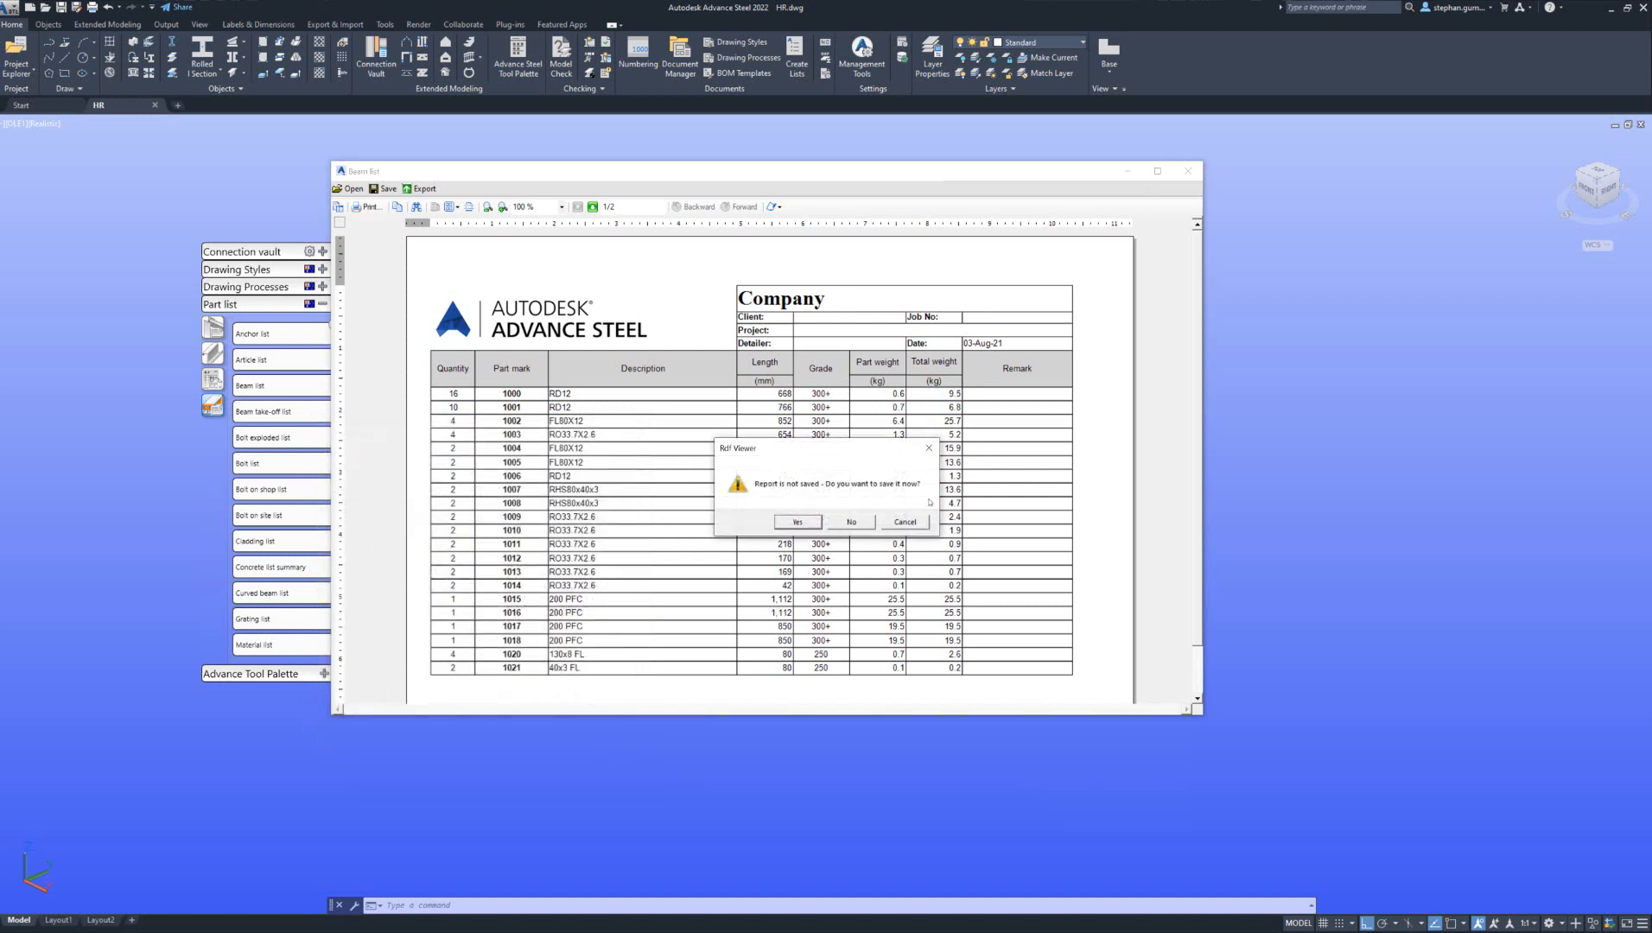
left_click(850, 522)
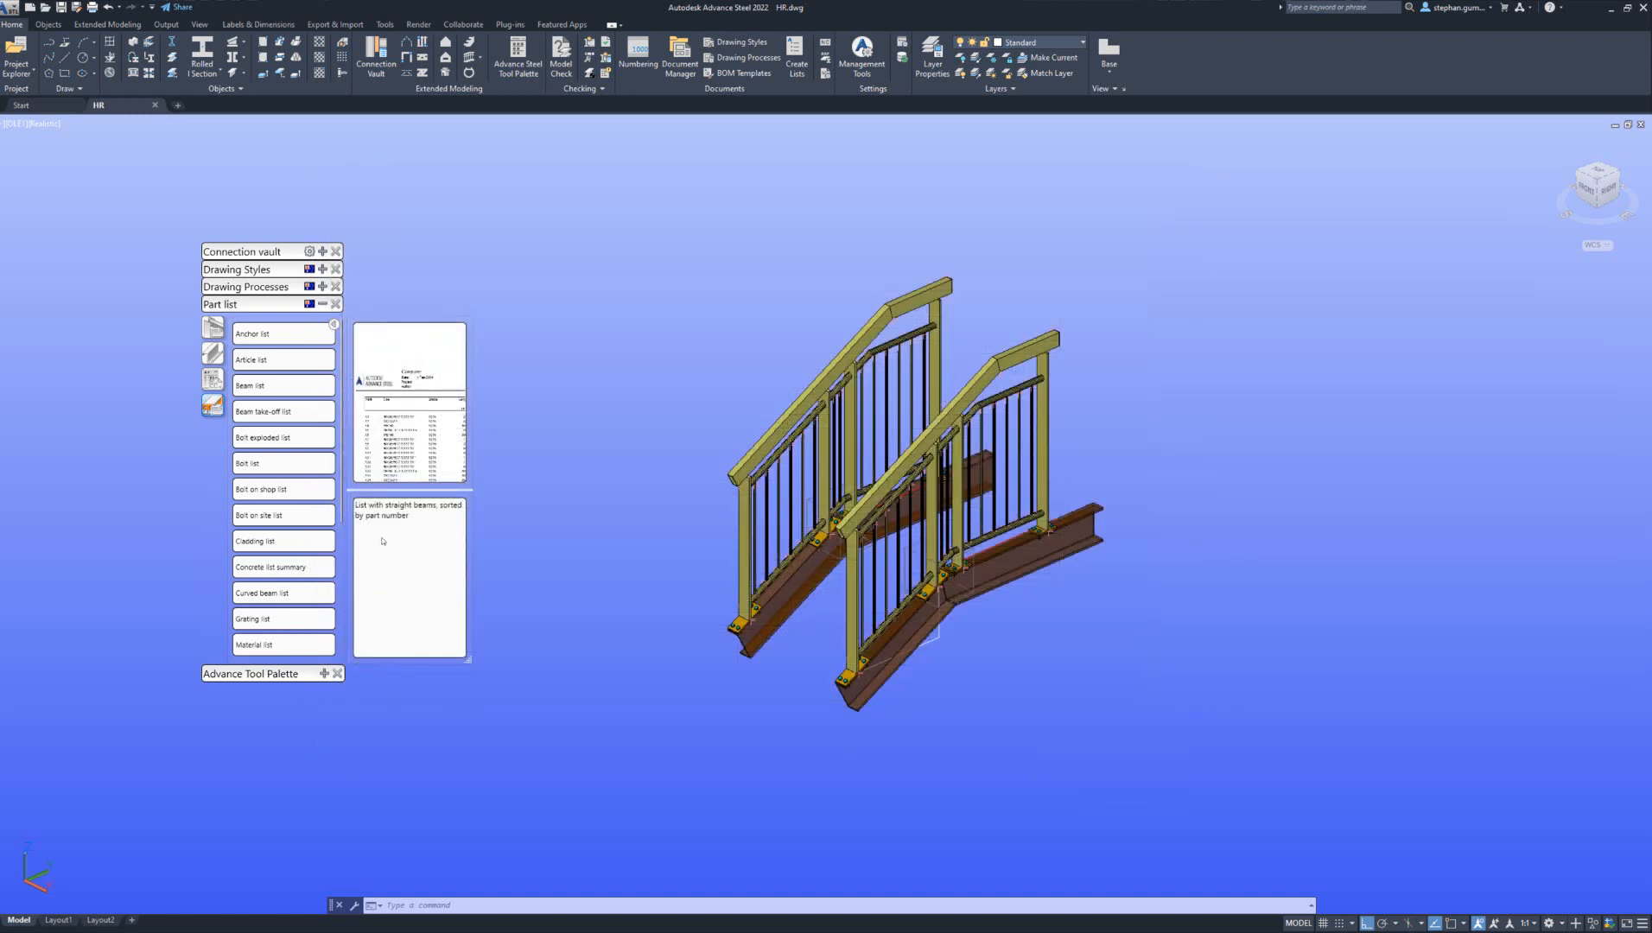
scroll(284, 553, "down", 5)
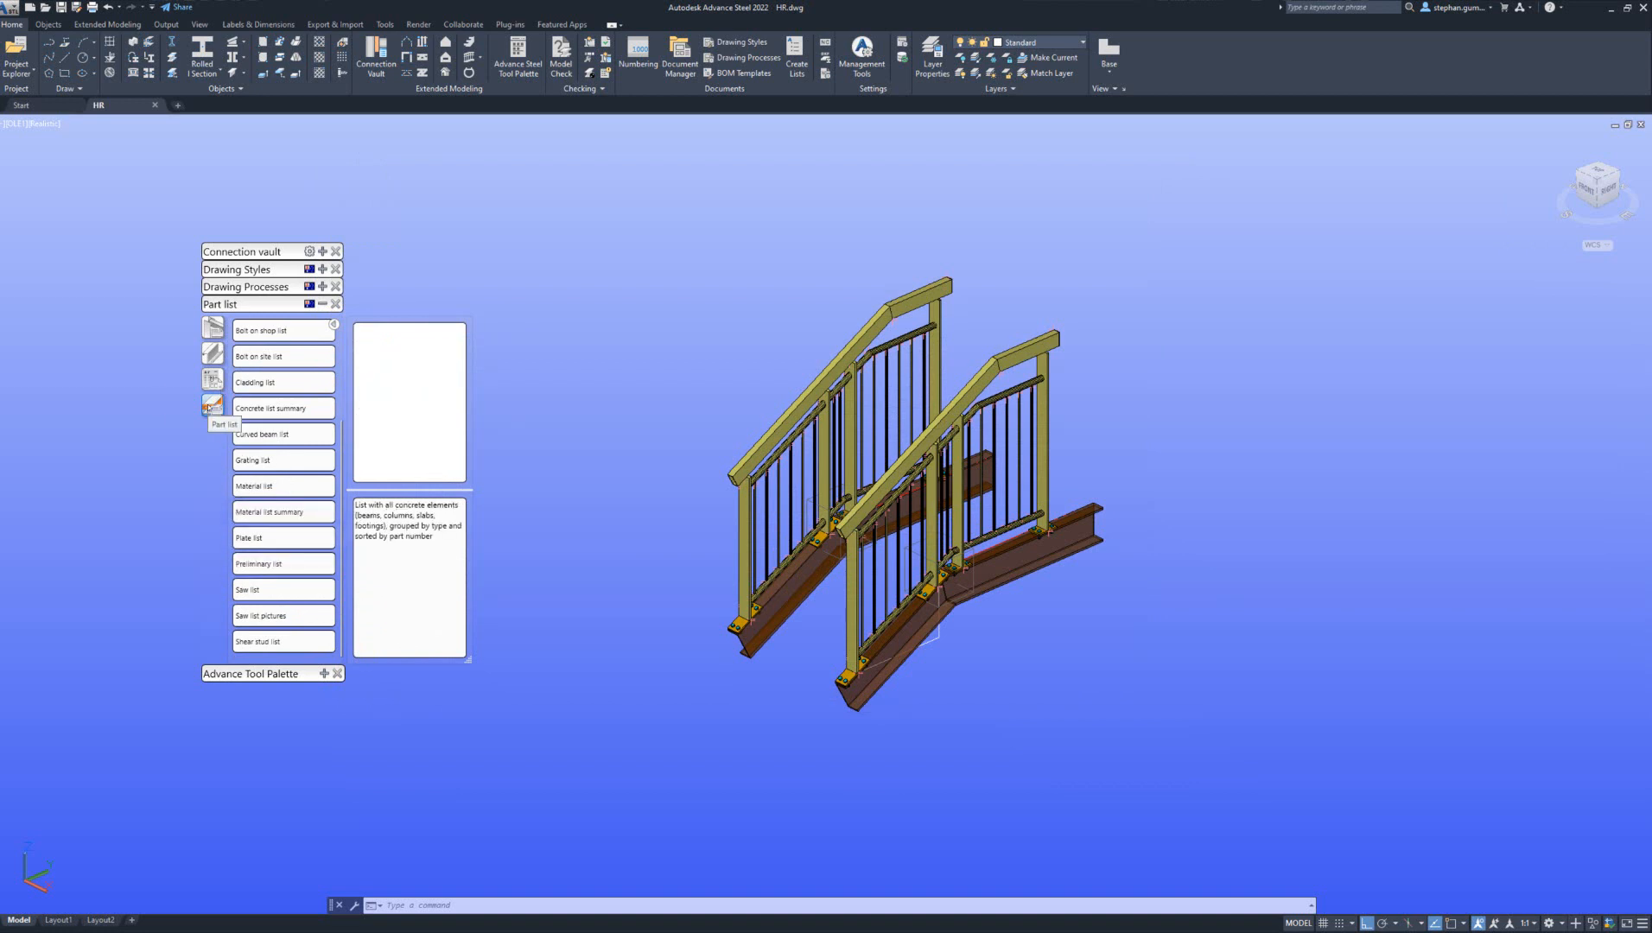
- Generate the Material list summary report, review it, and save it to the BOM folder on closing
left_click(294, 513)
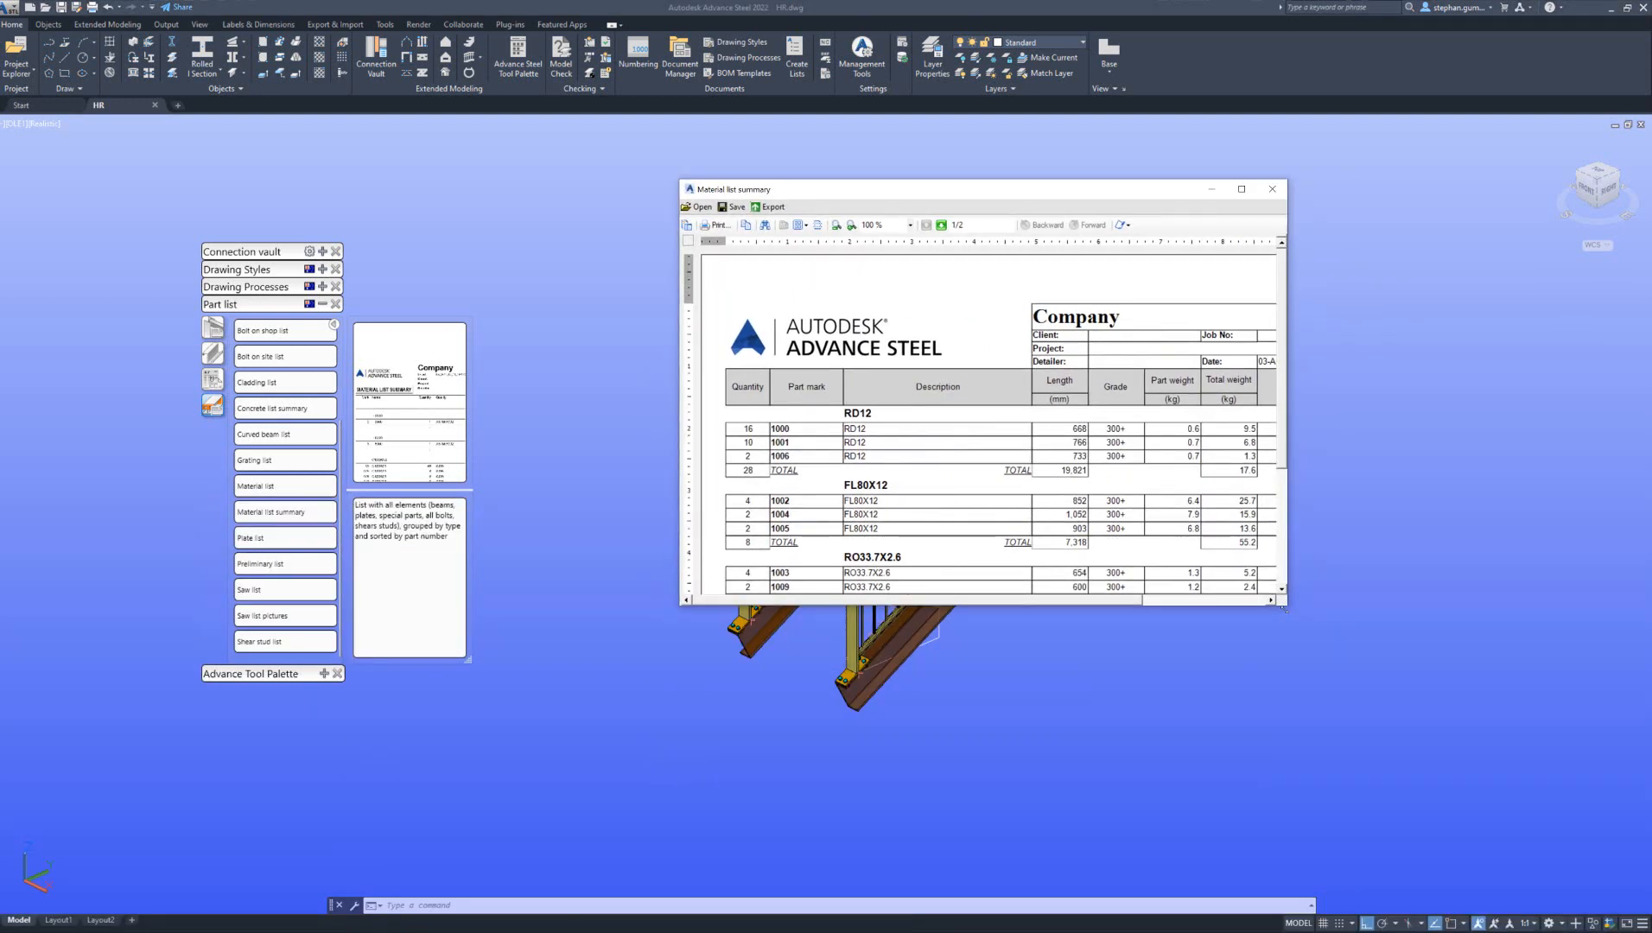
left_click_drag(1284, 600, 1490, 784)
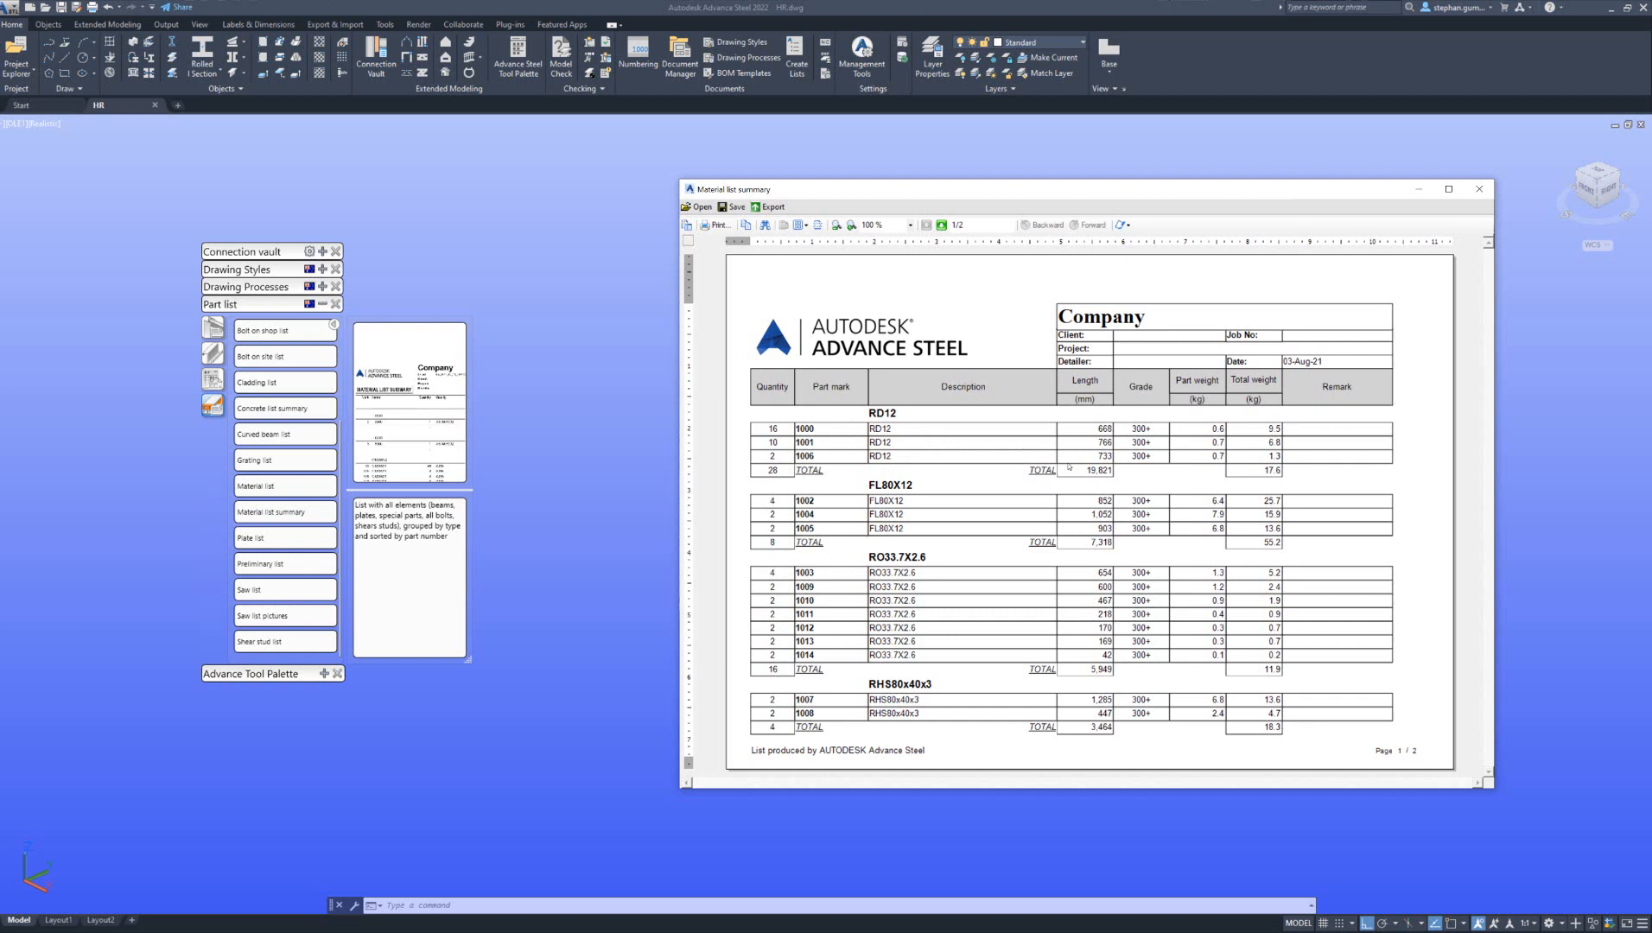
left_click(1479, 189)
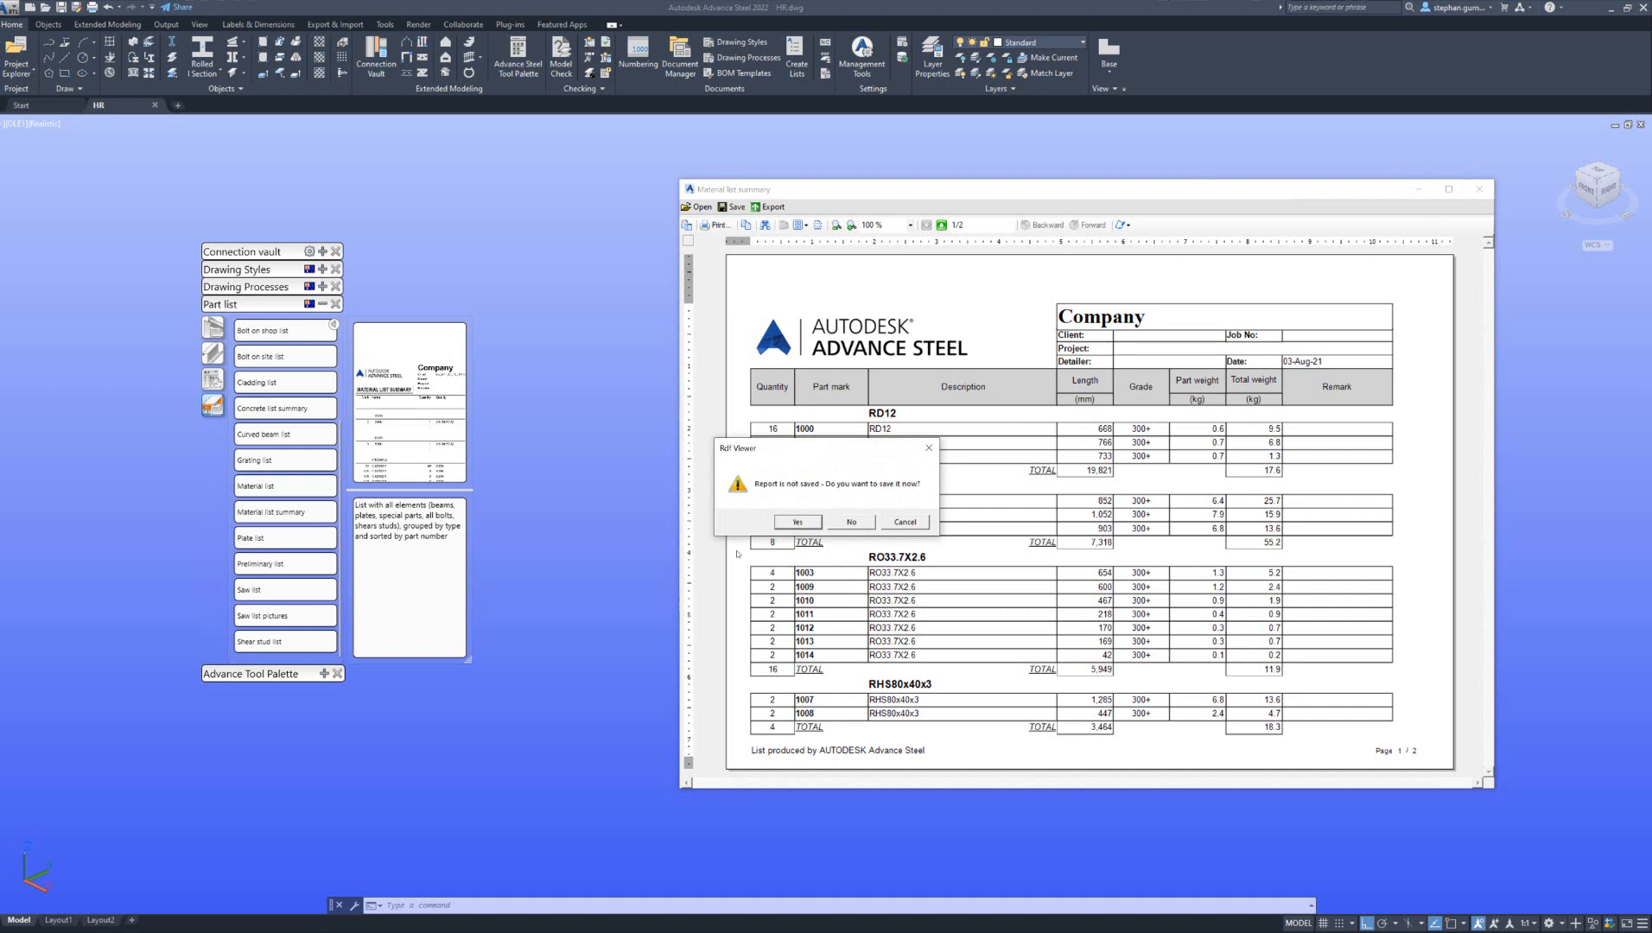
left_click(797, 521)
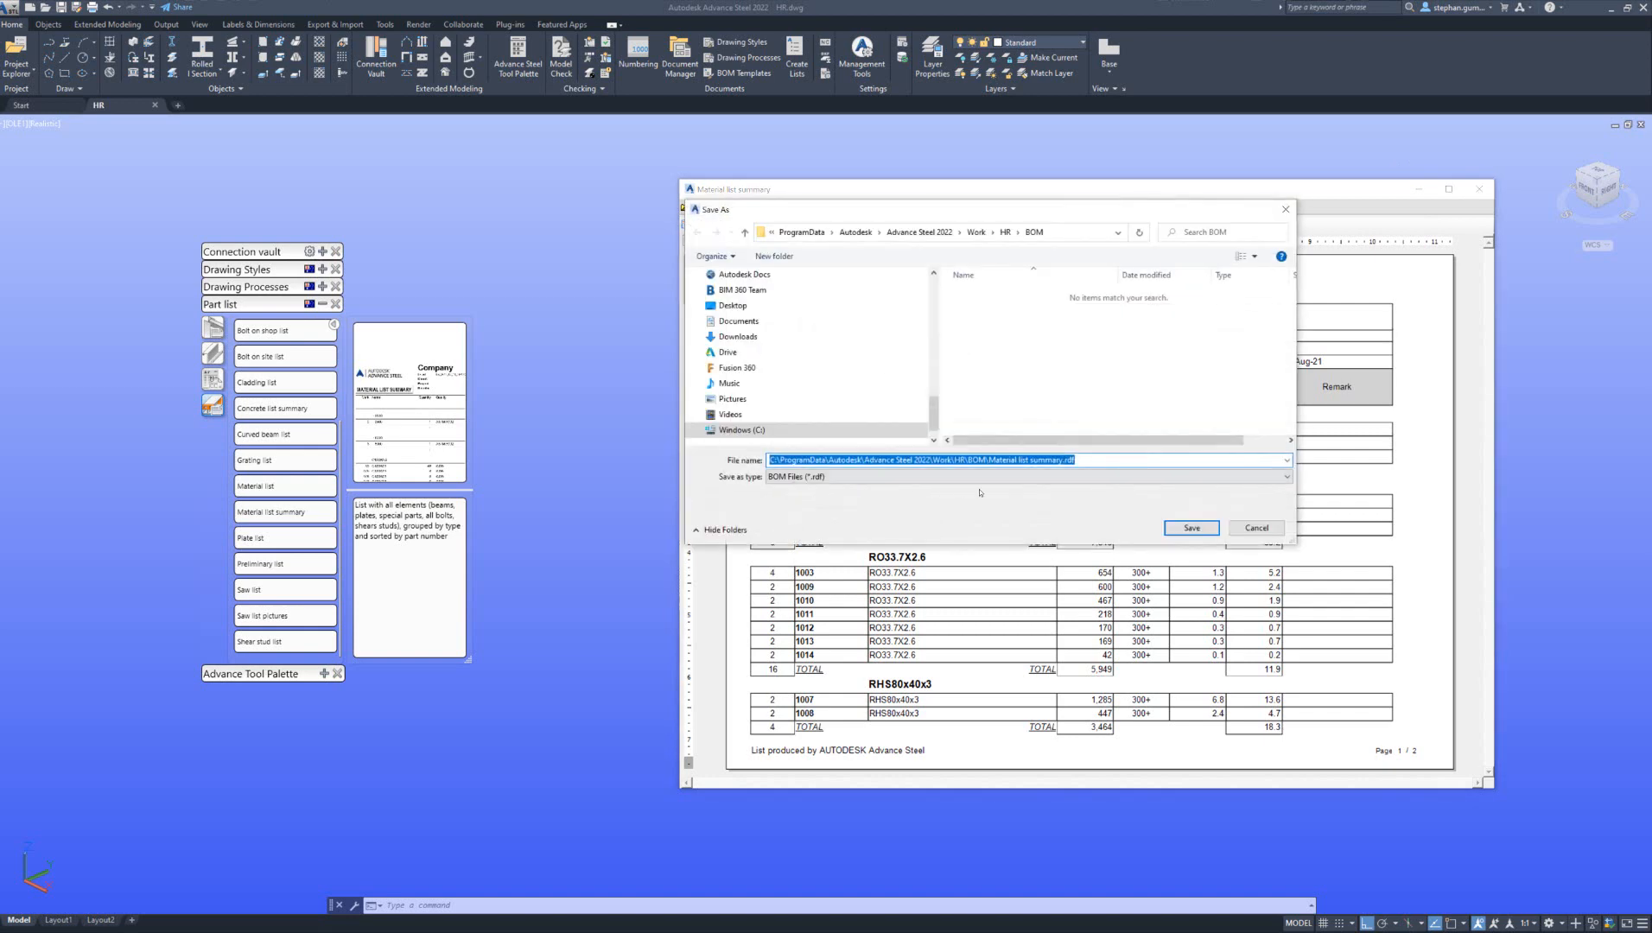
left_click(1192, 529)
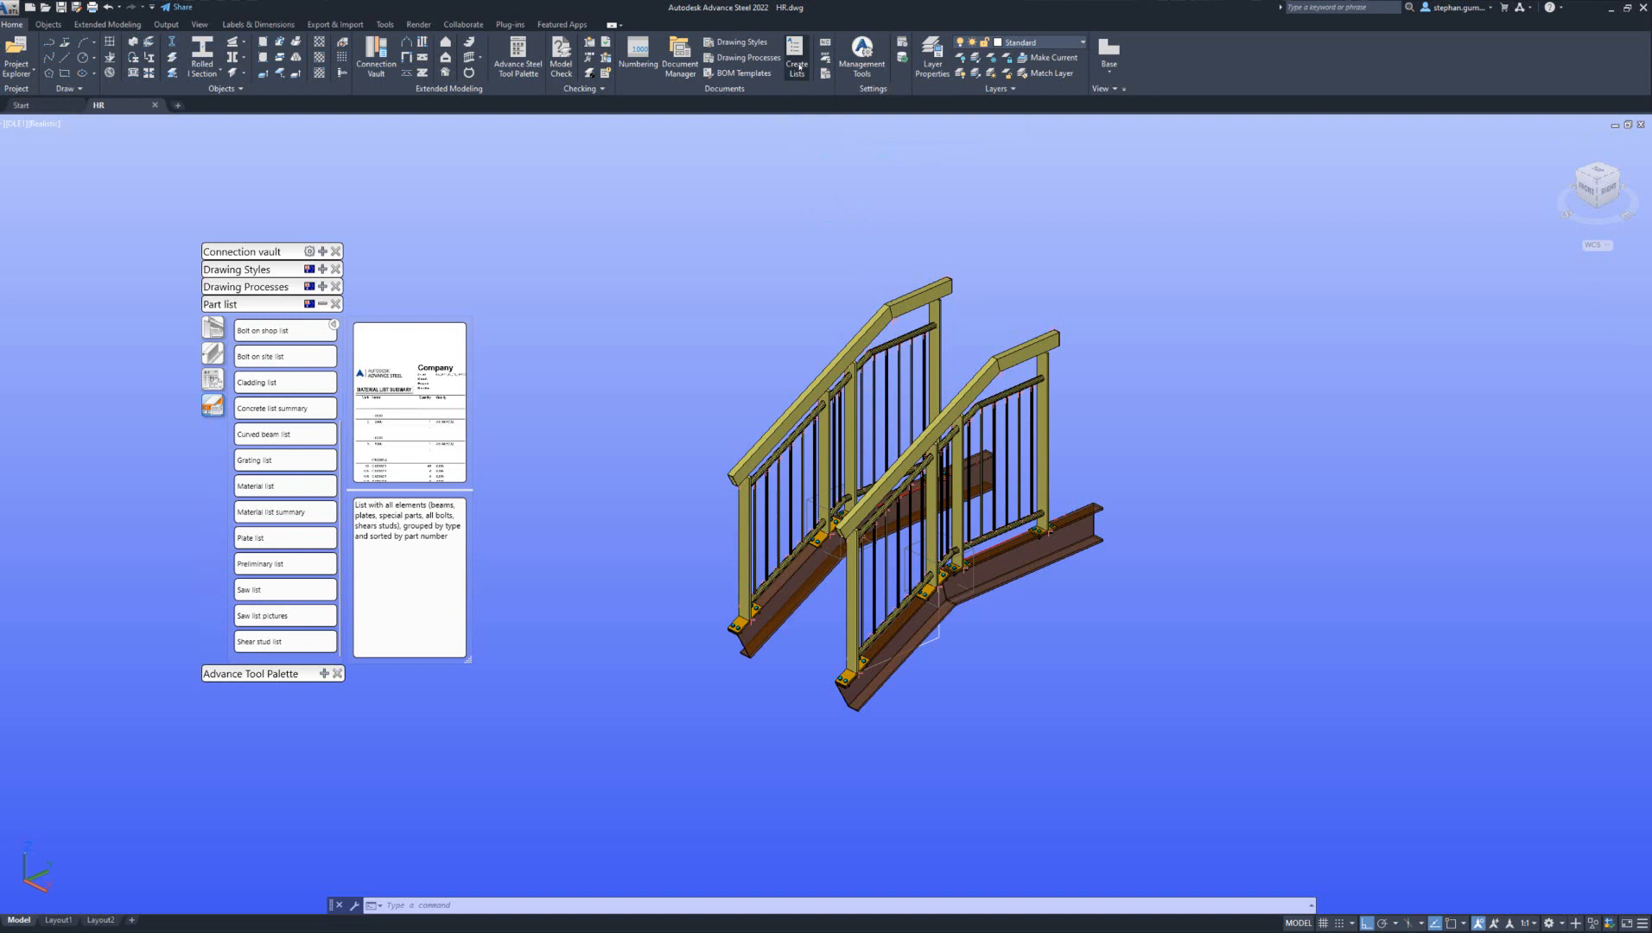
- Create a BOM extract of the complete model into a data file named MyDataFile
left_click(797, 58)
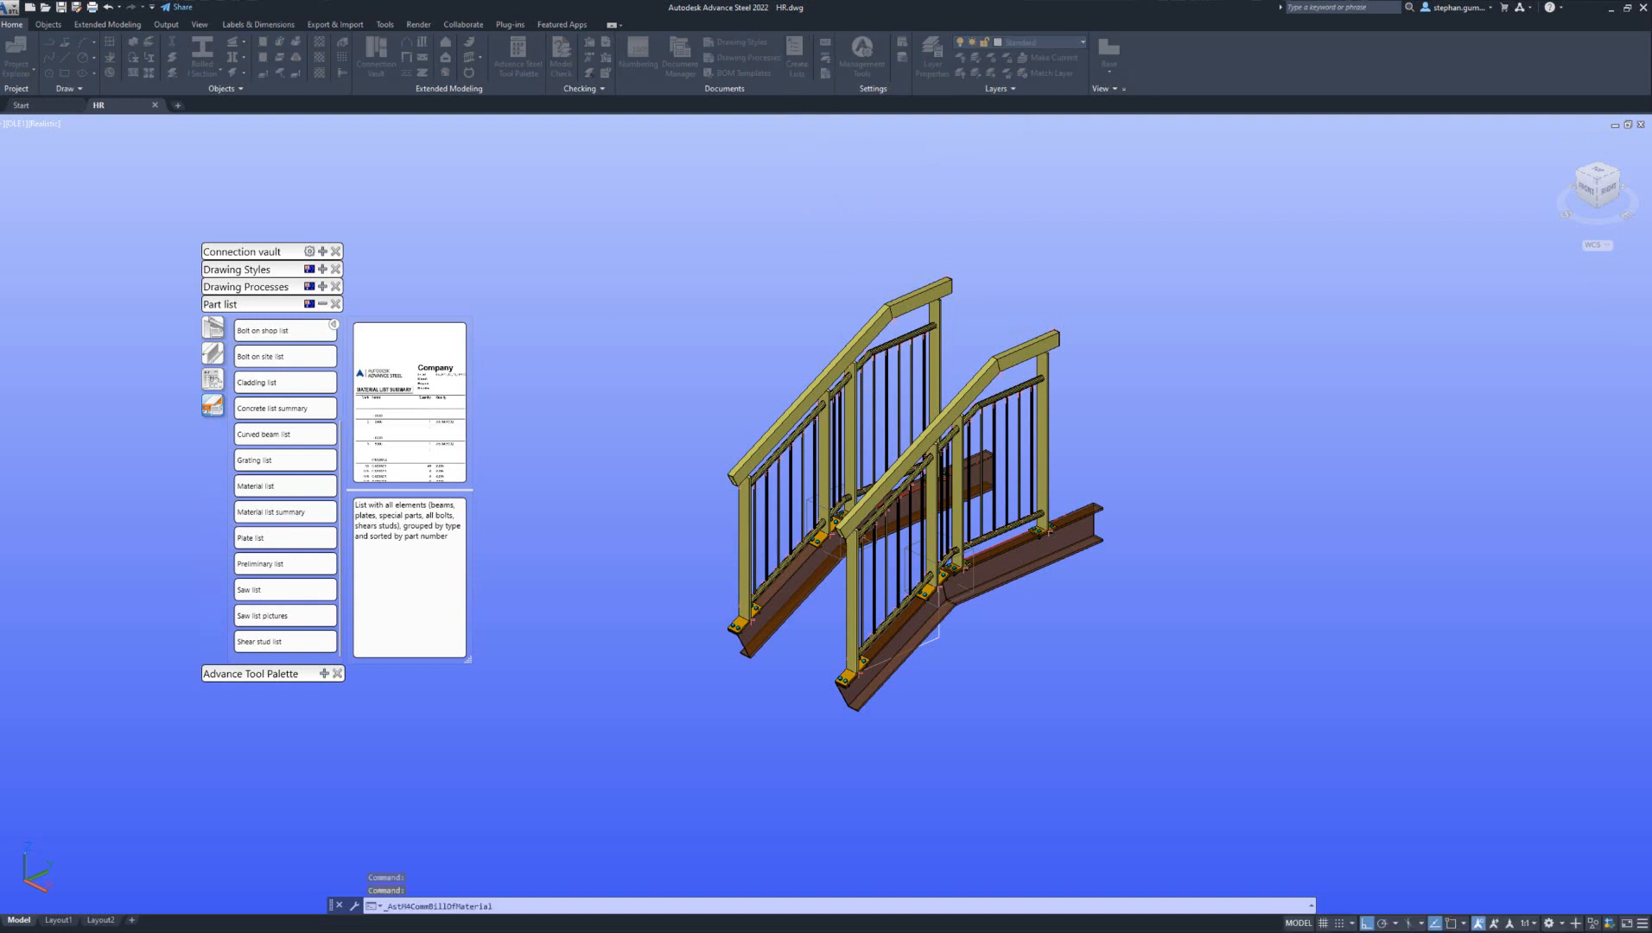
left_click_drag(387, 488, 596, 372)
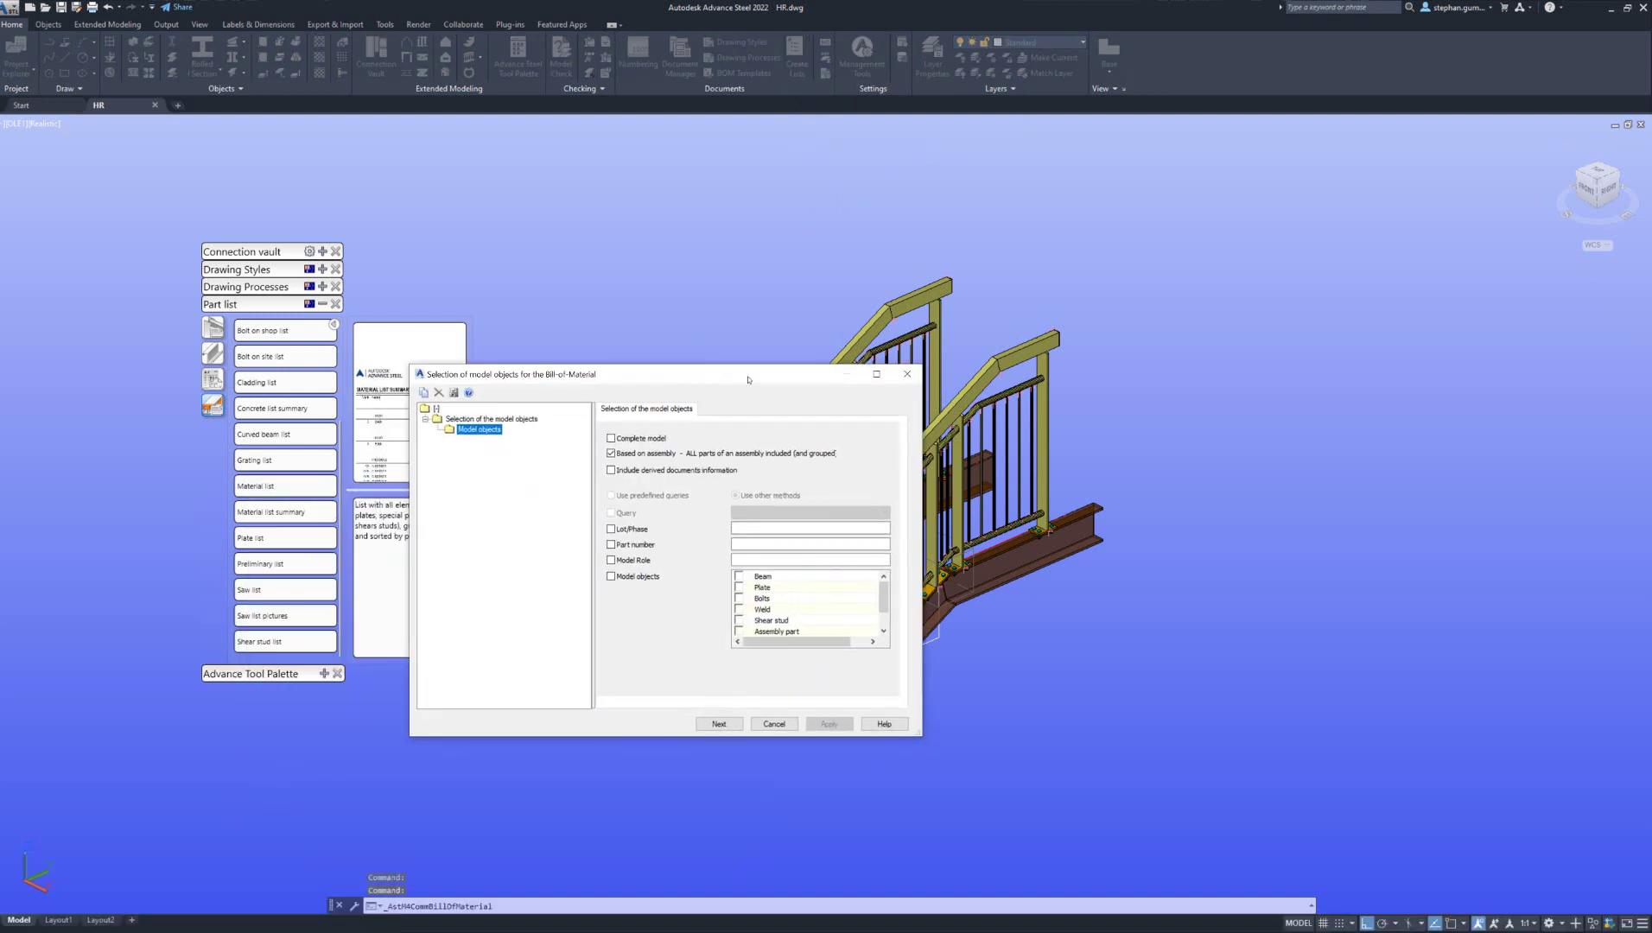
left_click(652, 436)
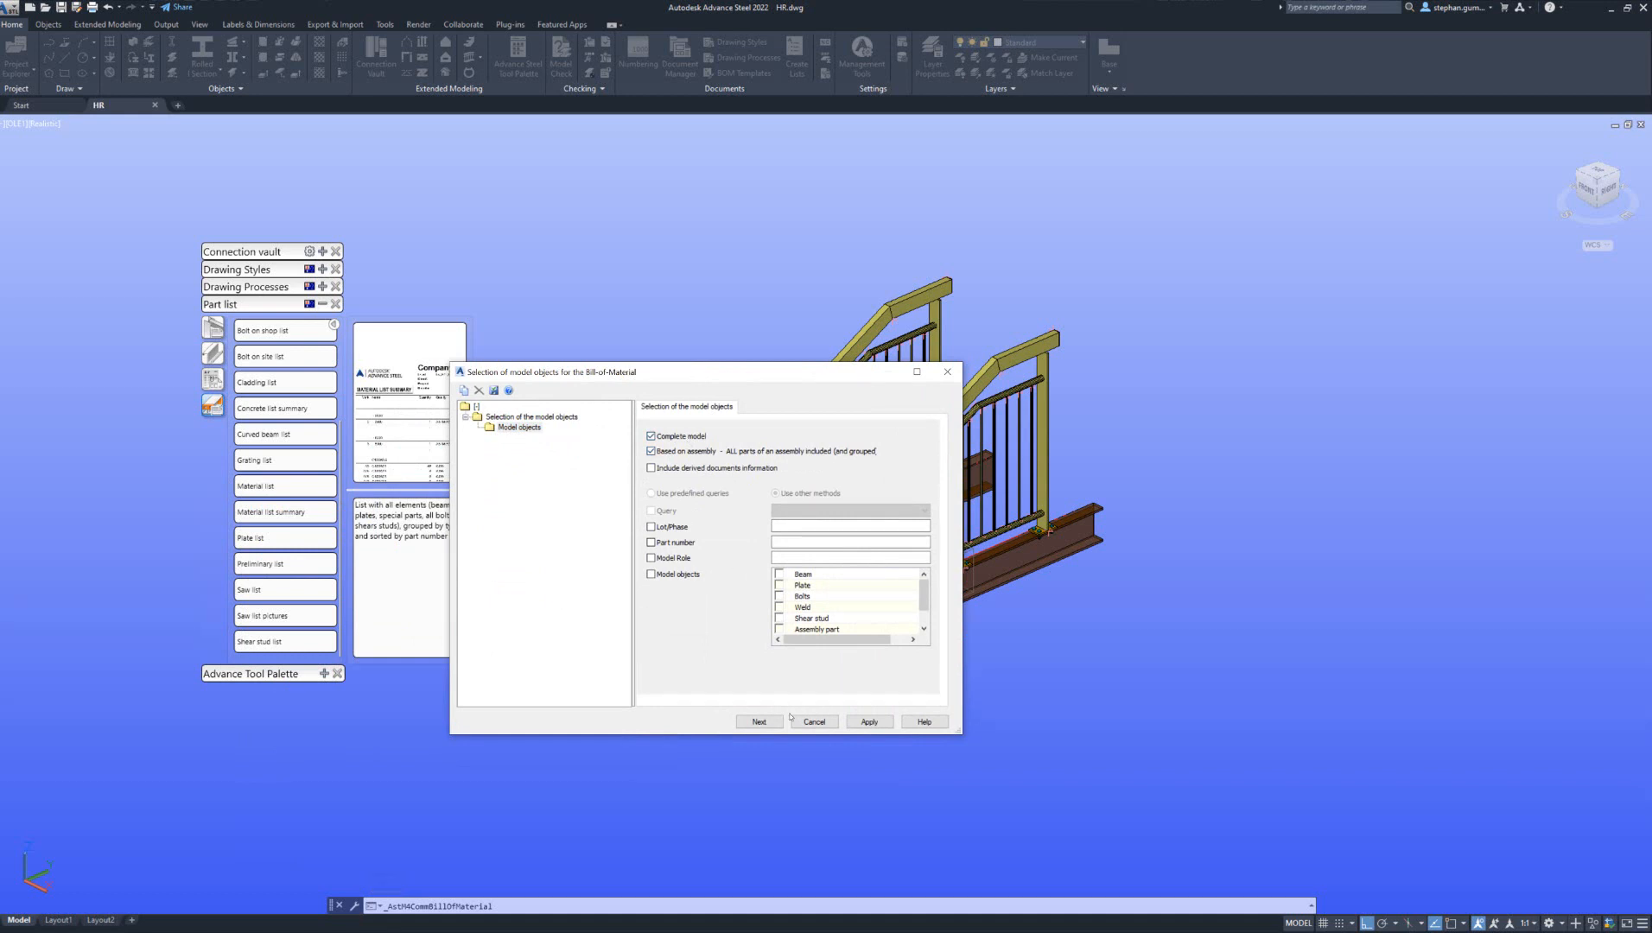
left_click(758, 722)
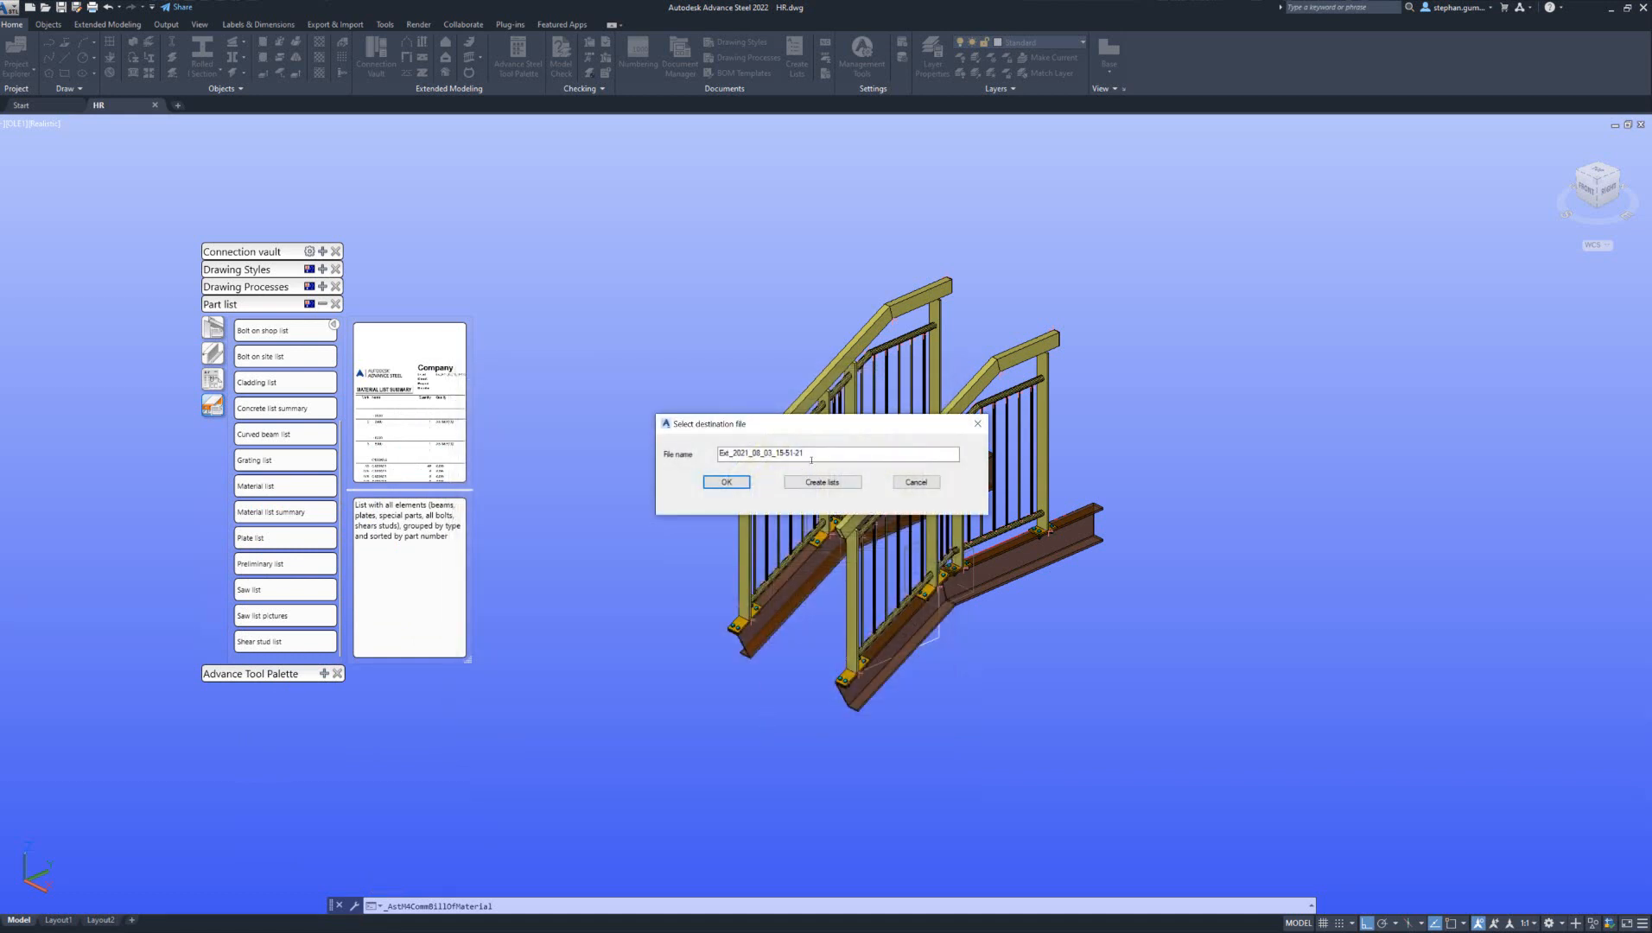
left_click_drag(810, 454, 635, 461)
type("MyDataF")
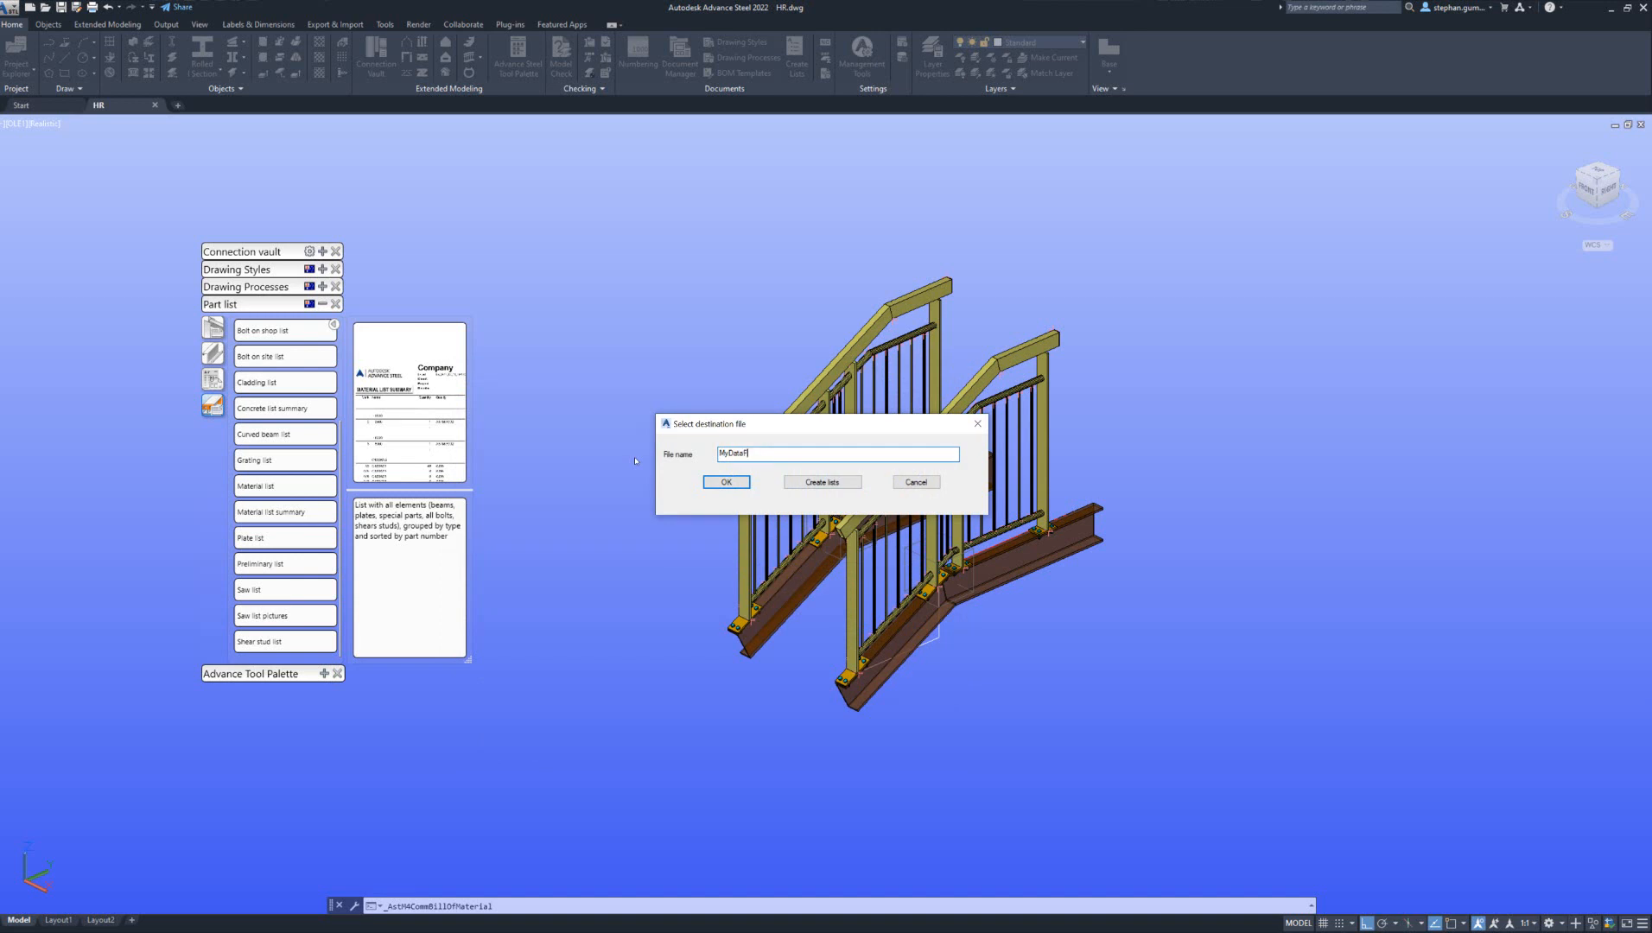
type("ile")
left_click(746, 483)
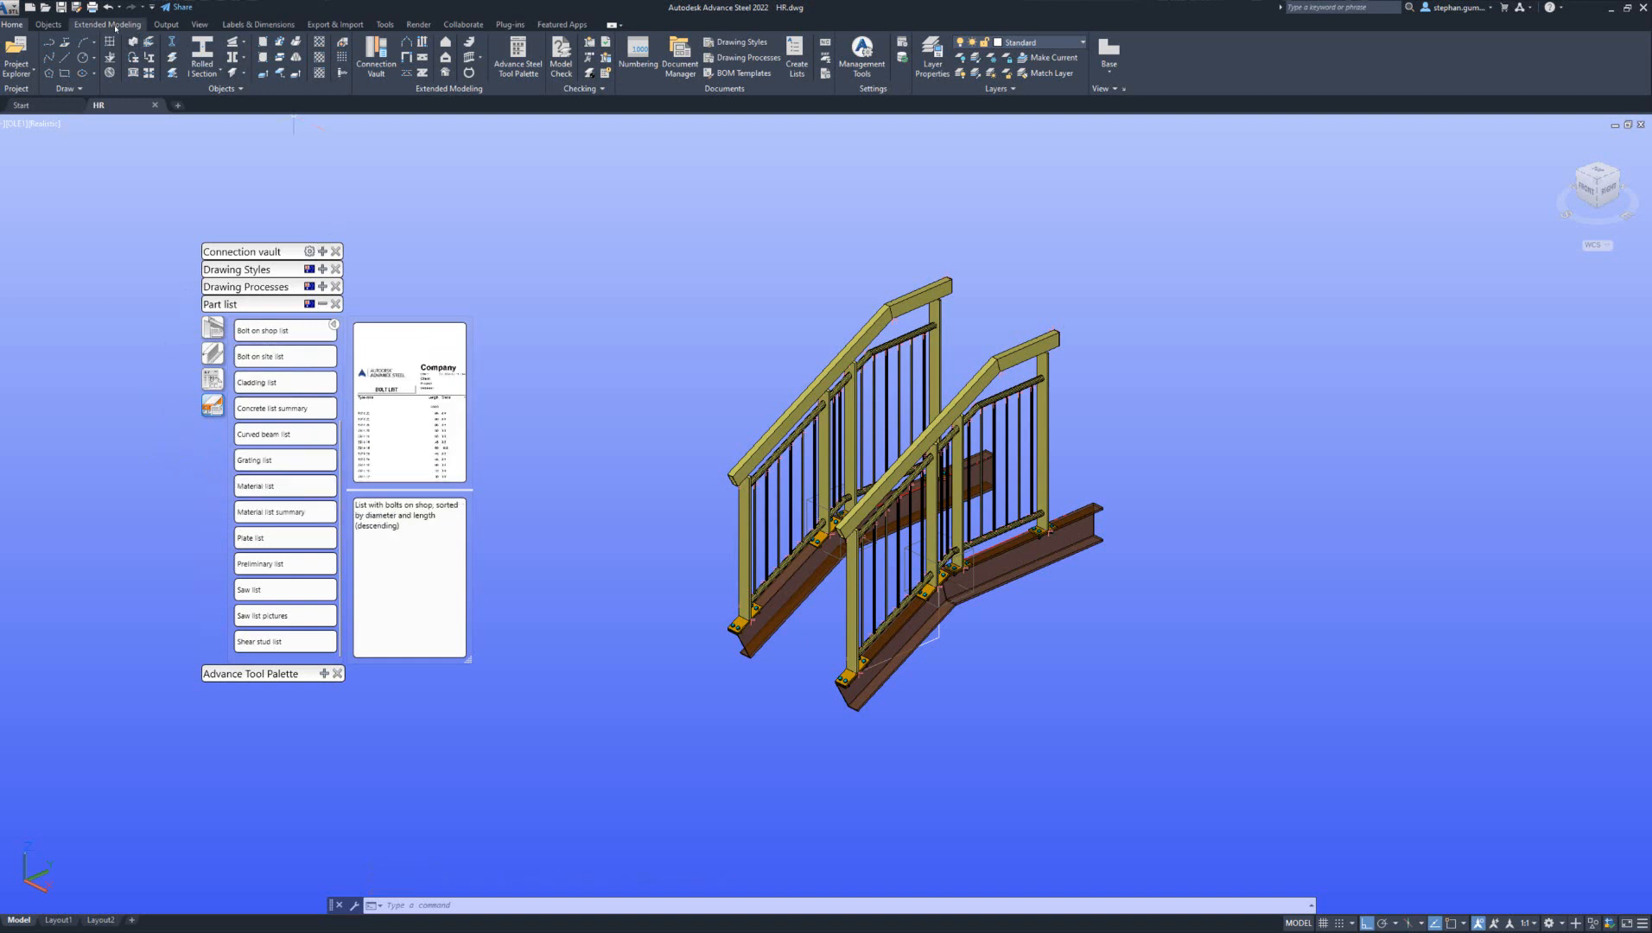
- Launch the Template Editor from the Output tools and enlarge it to show the Beam list report
left_click(108, 24)
left_click(164, 24)
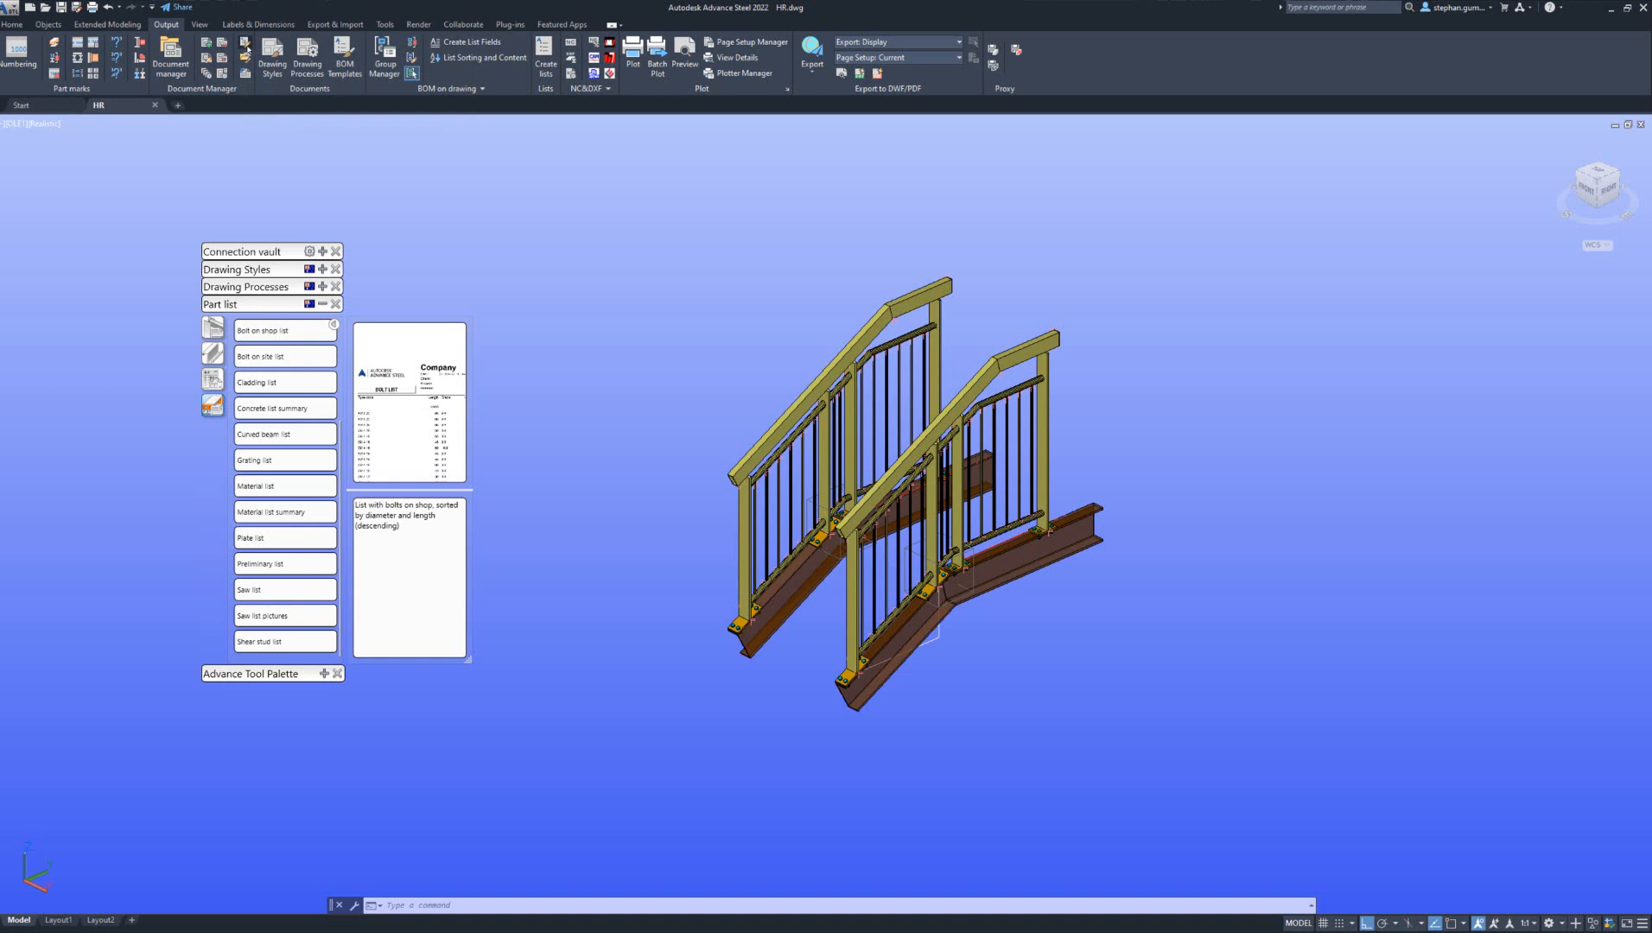
left_click_drag(78, 529, 607, 139)
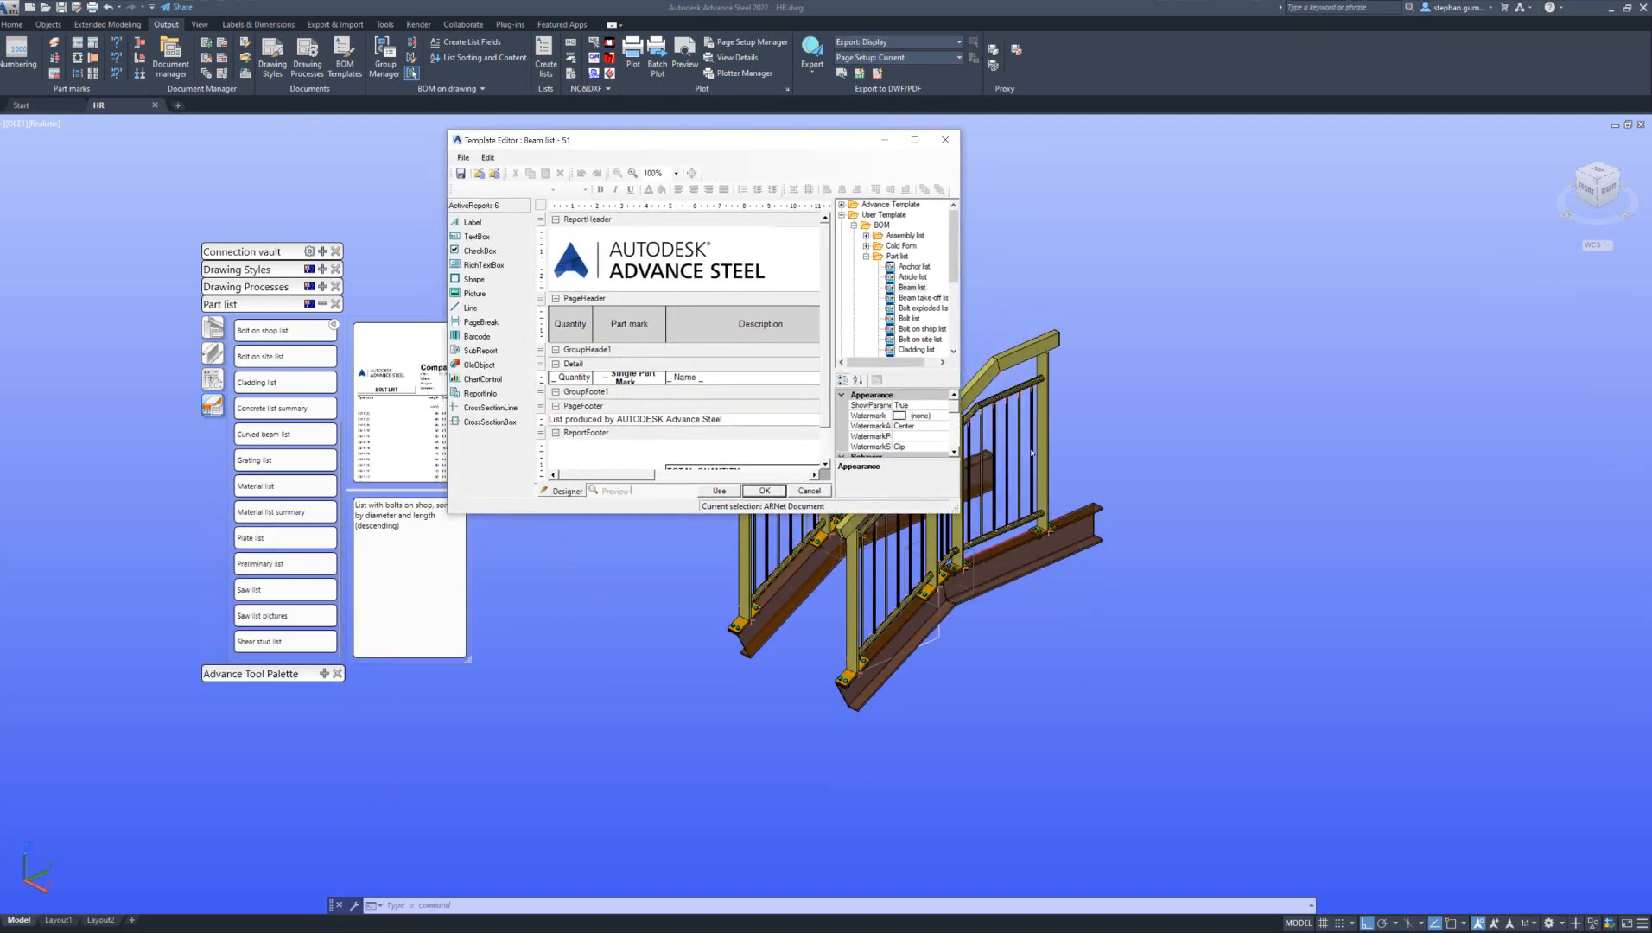
left_click_drag(957, 510, 1393, 714)
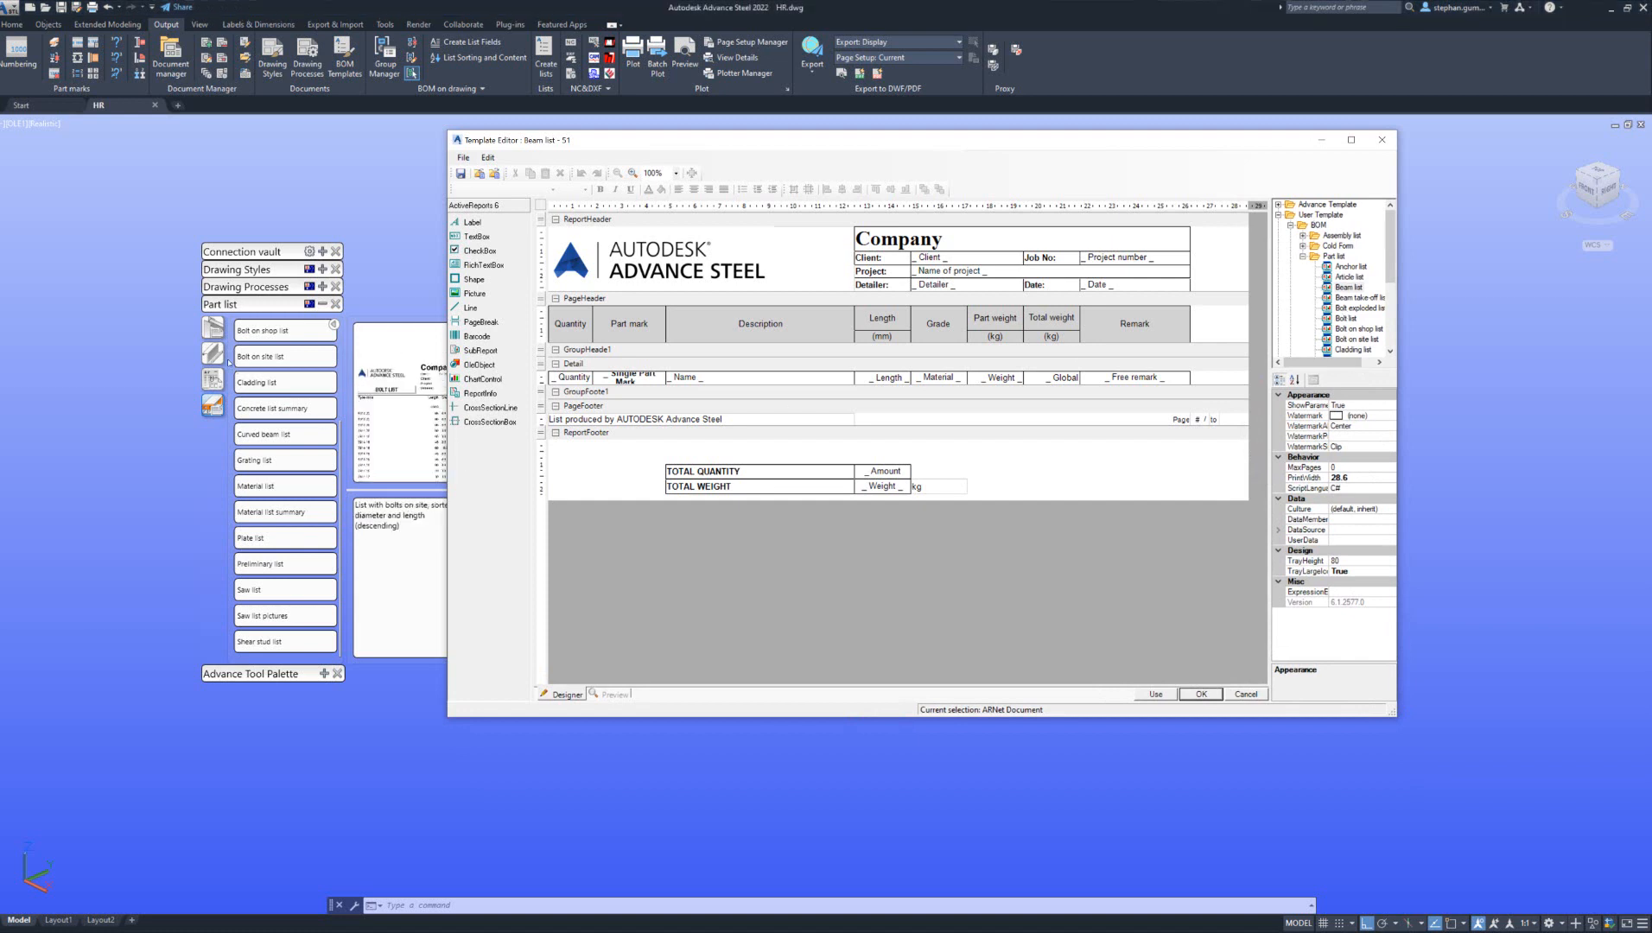
- Inspect the Weight and Grade fields, then select the Saw list pictures template
left_click(1019, 377)
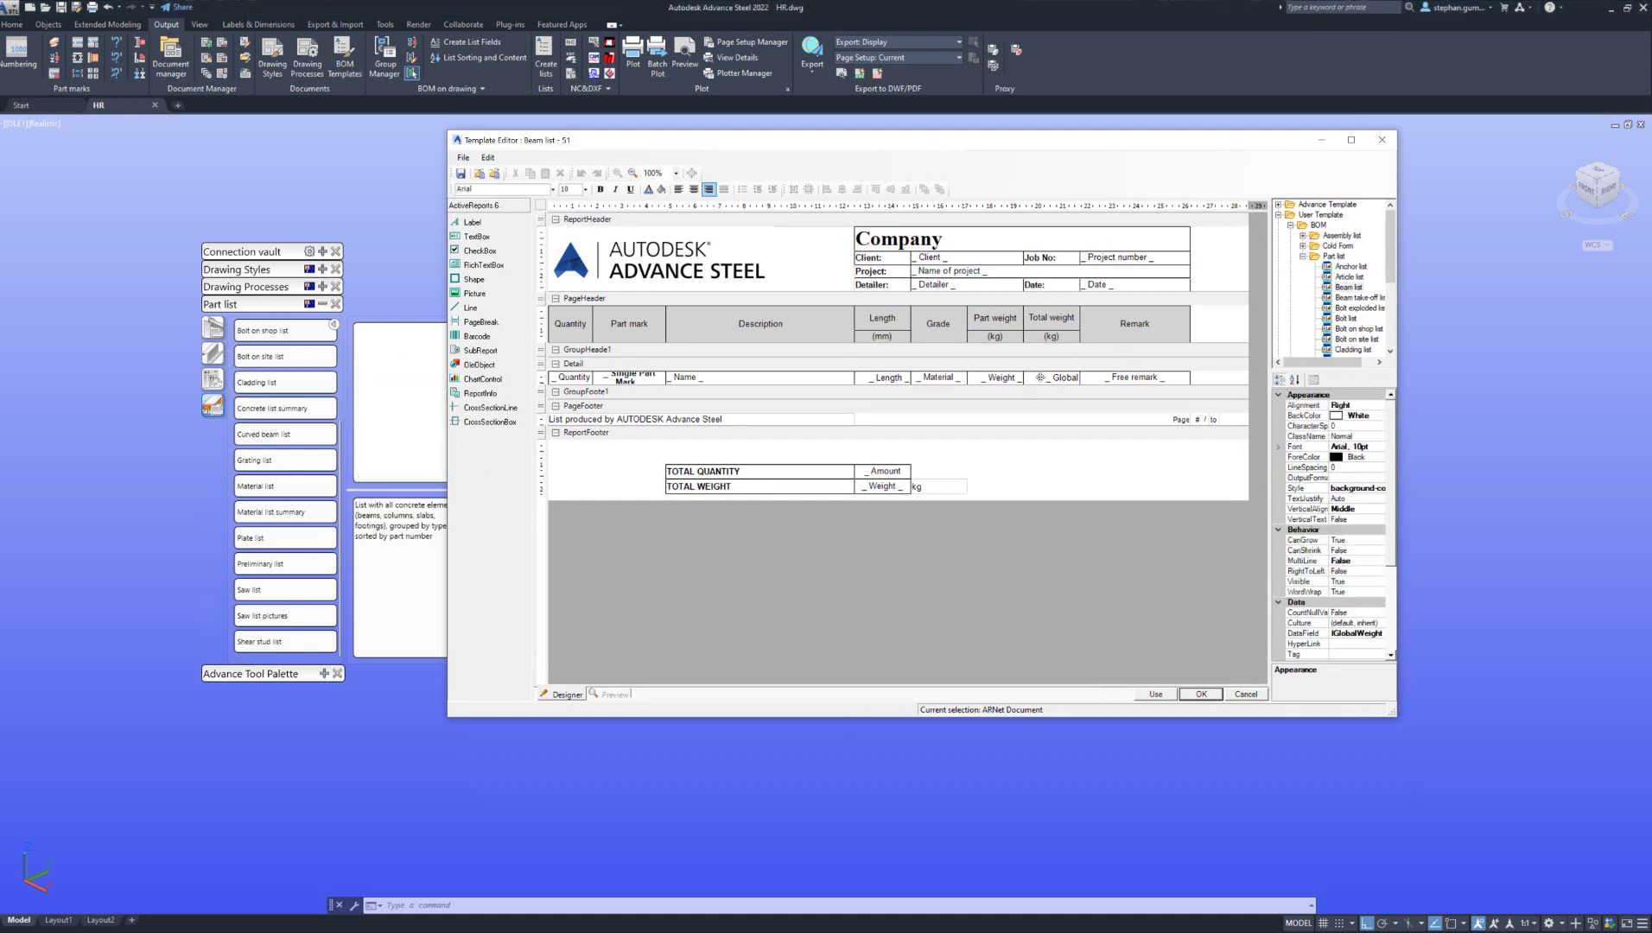
left_click(957, 338)
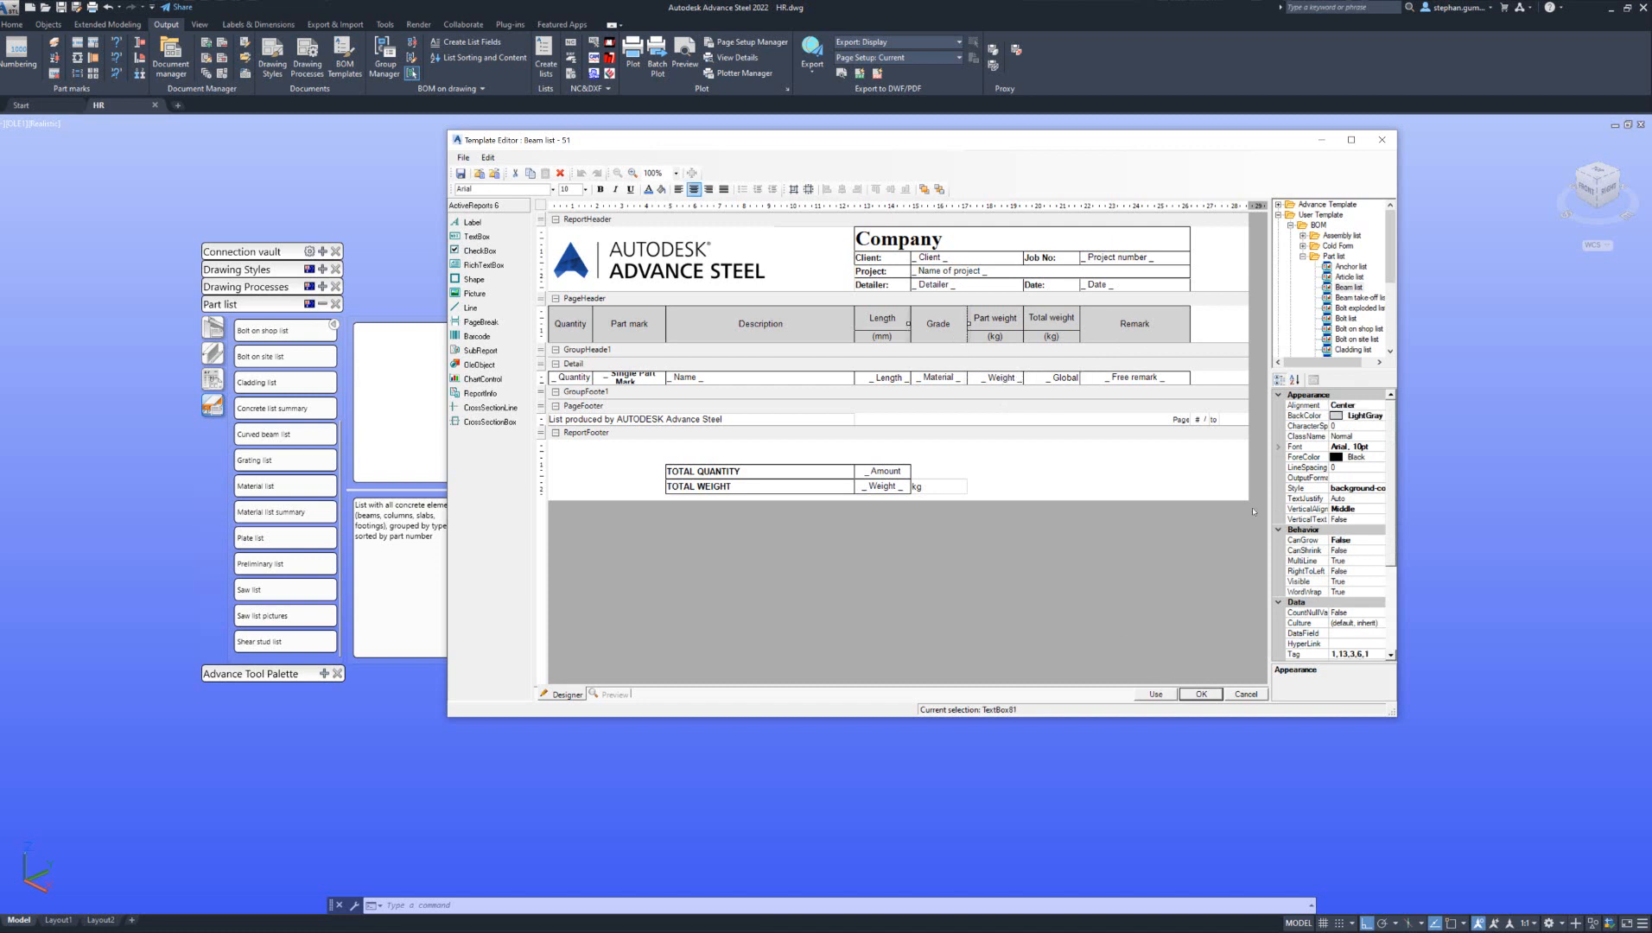
scroll(1352, 339, "down", 3)
scroll(1357, 345, "down", 3)
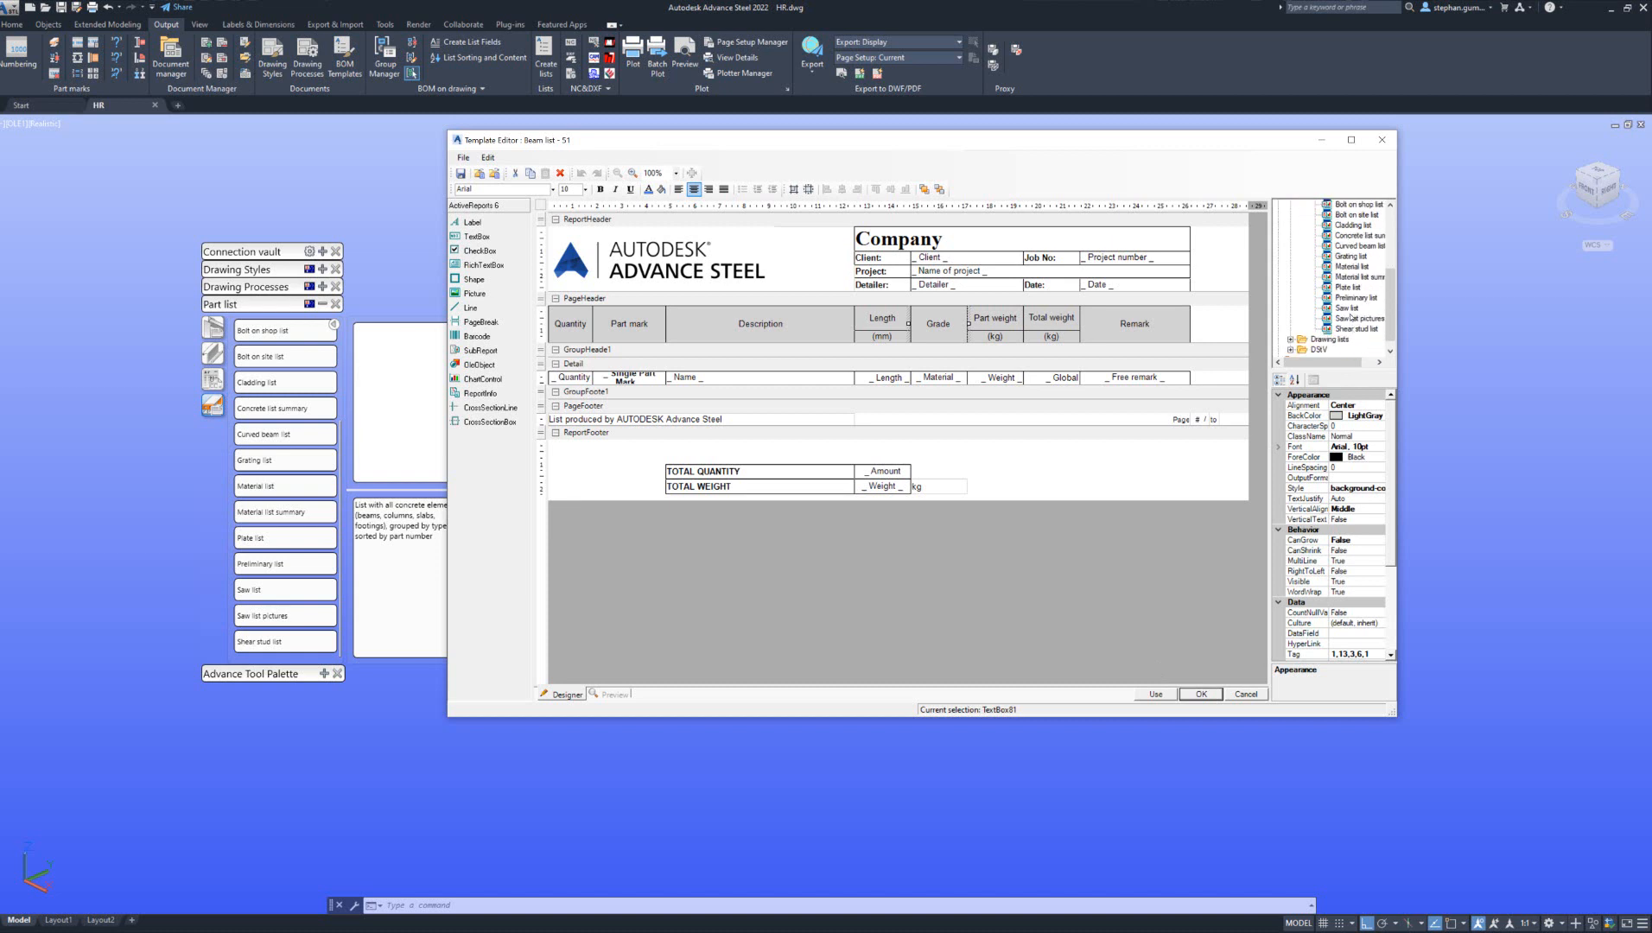
left_click(1357, 318)
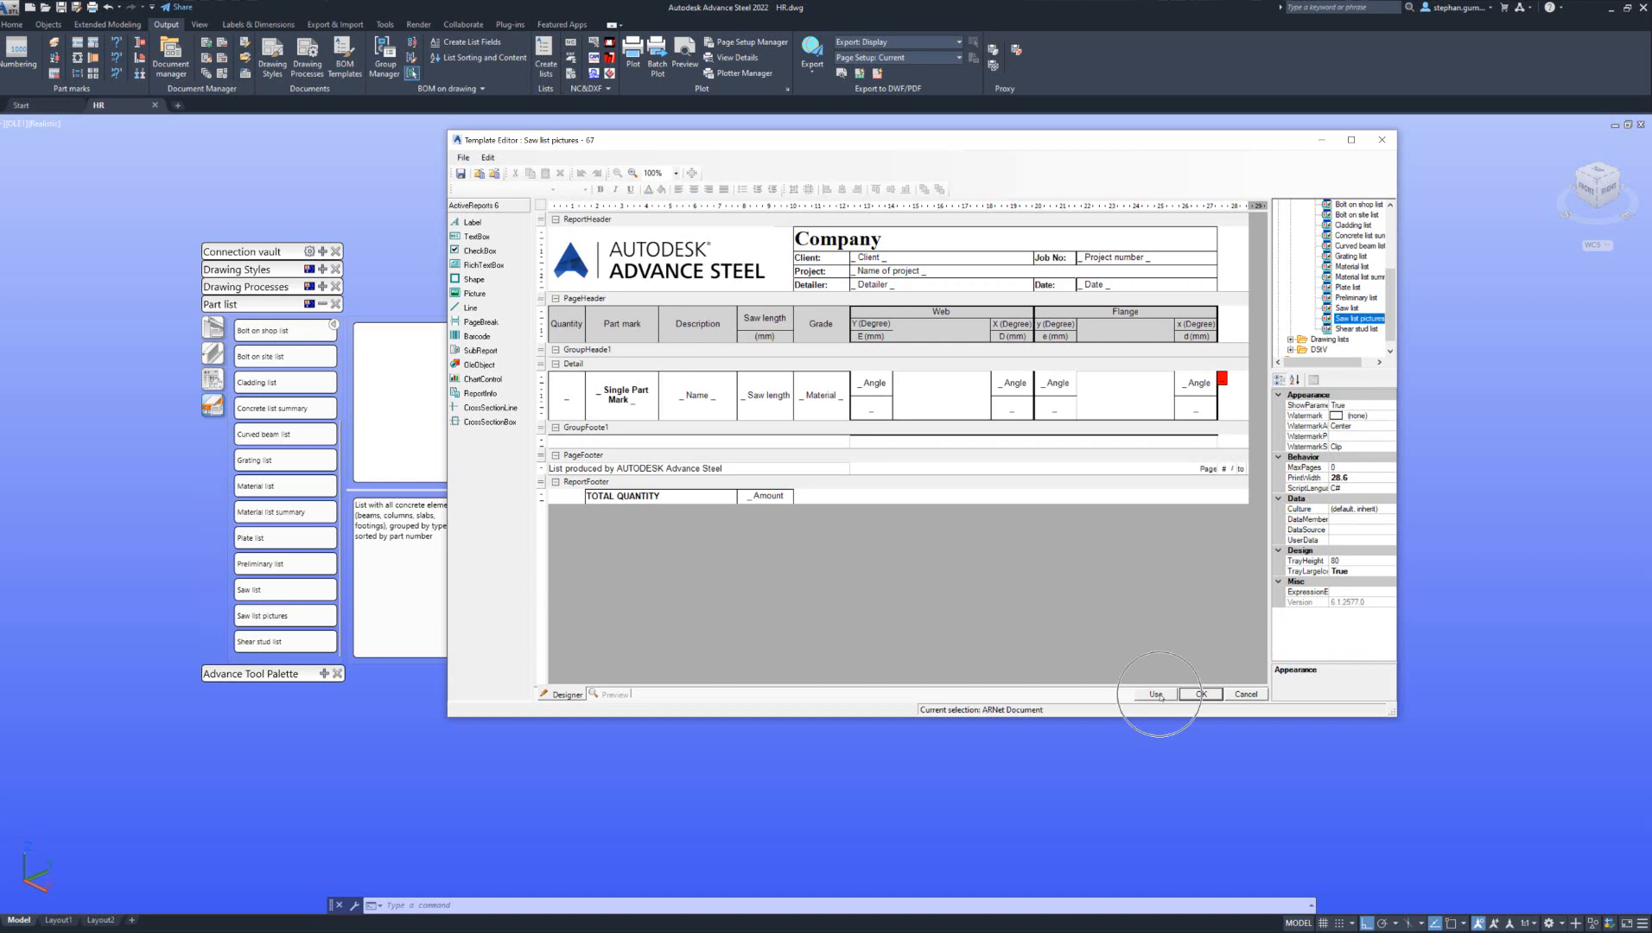
- Generate the Saw list pictures report from the MyDataFile.xml extract and enlarge it to show the full table
left_click(1156, 693)
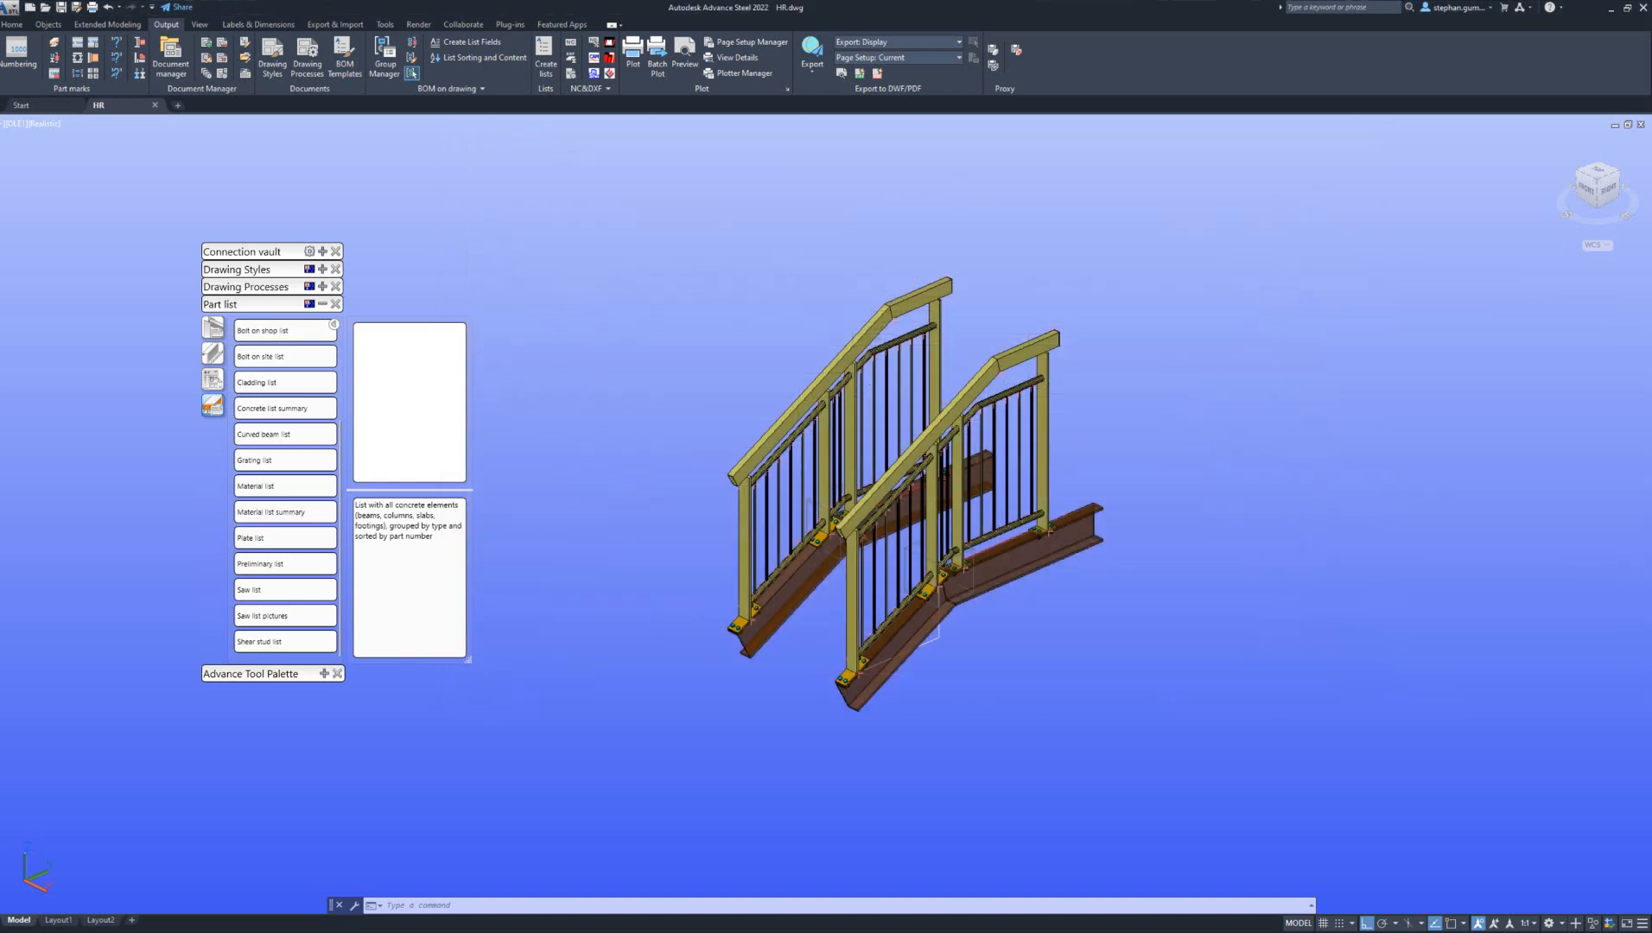
left_click(333, 325)
left_click_drag(129, 599, 740, 374)
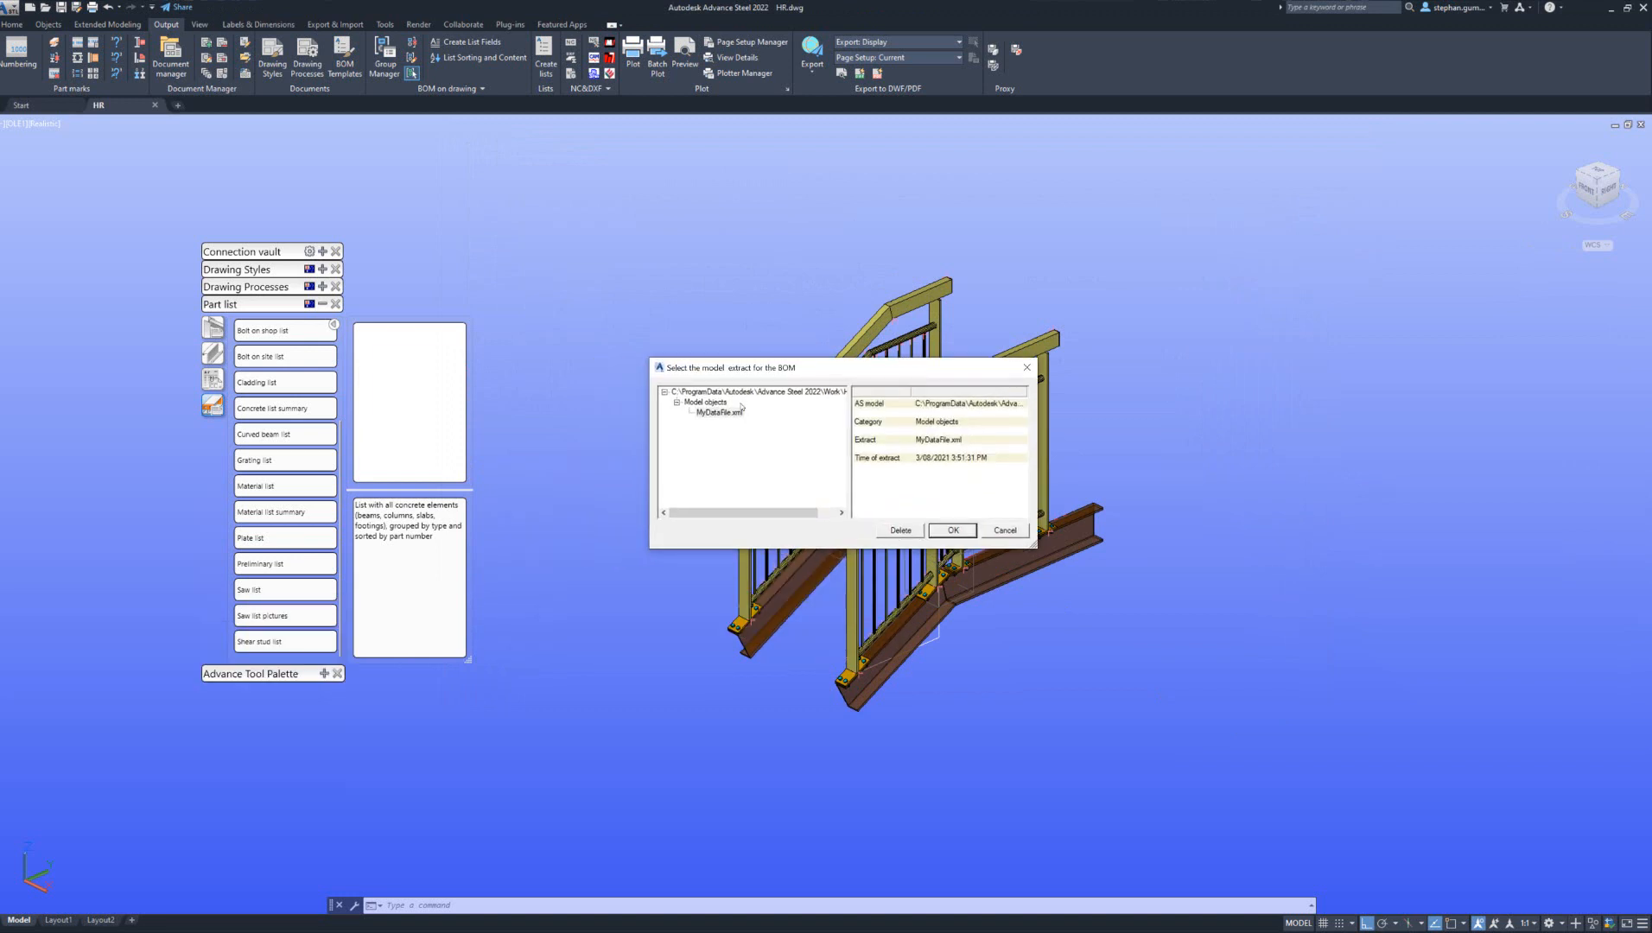
left_click(707, 412)
left_click(954, 530)
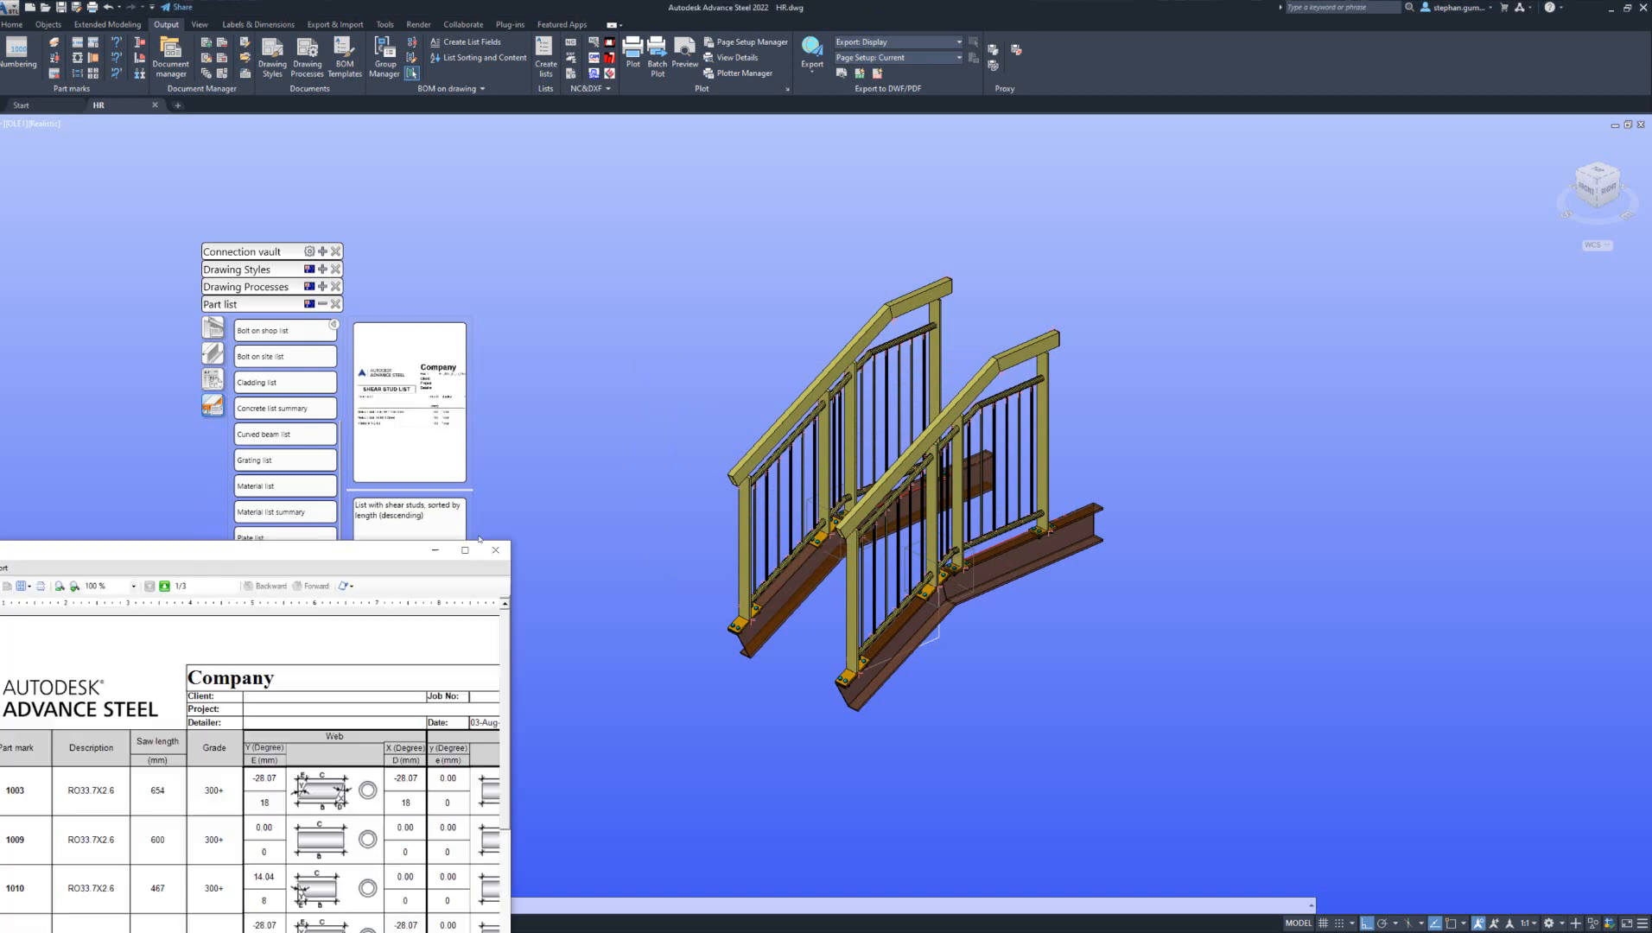
left_click_drag(309, 563, 839, 190)
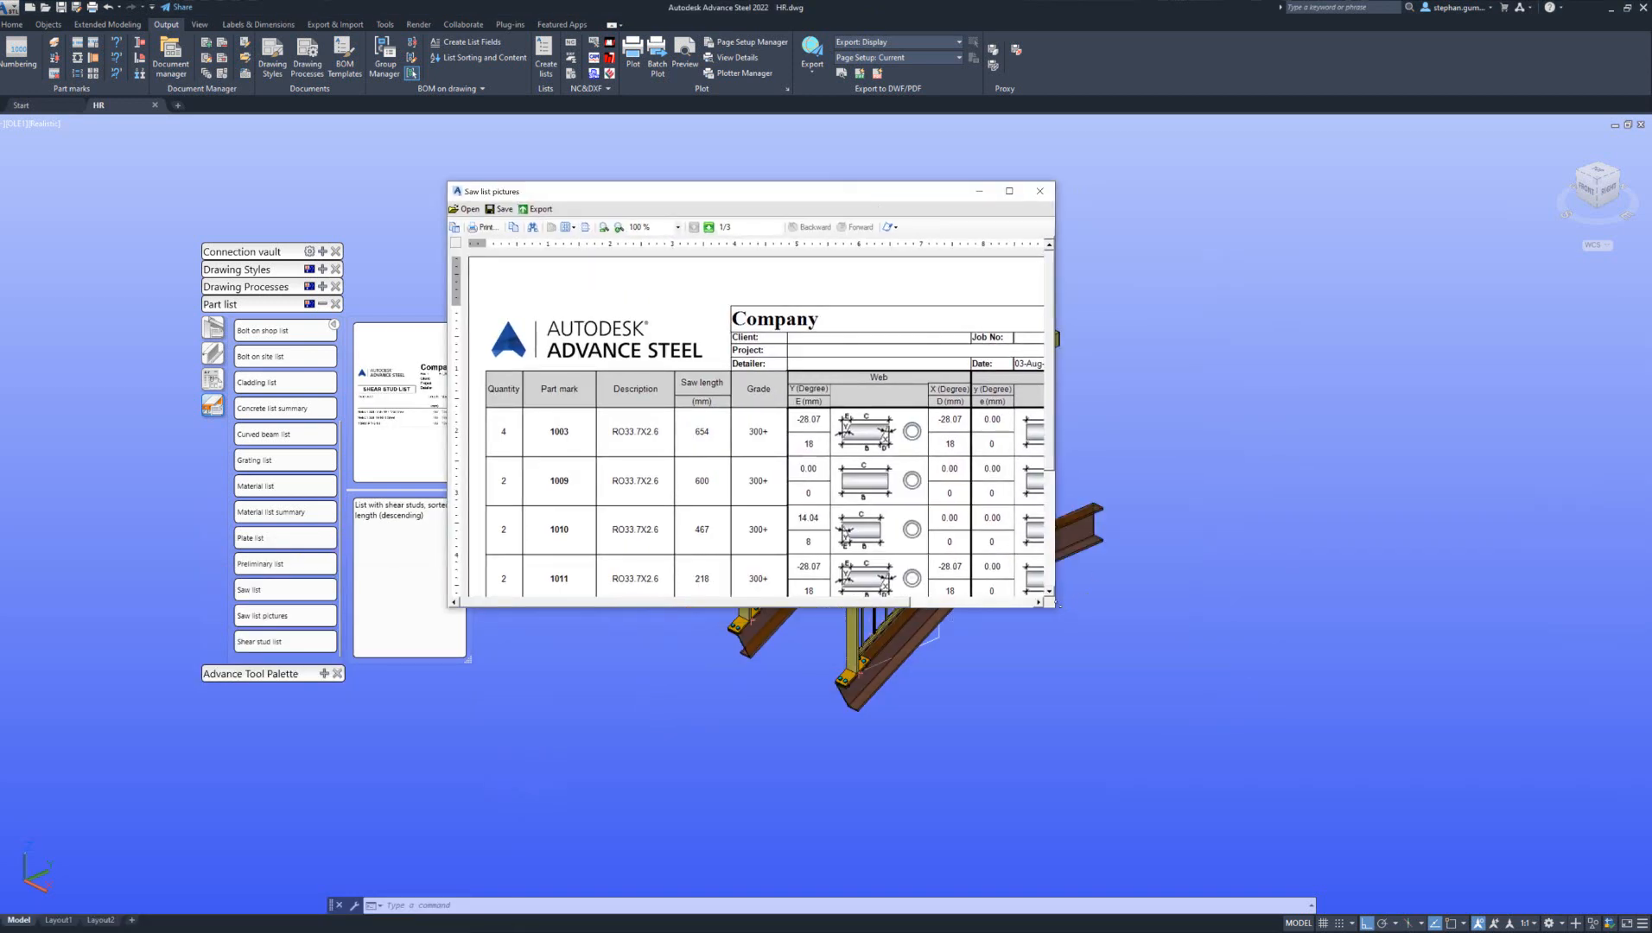
left_click_drag(1048, 603, 1430, 737)
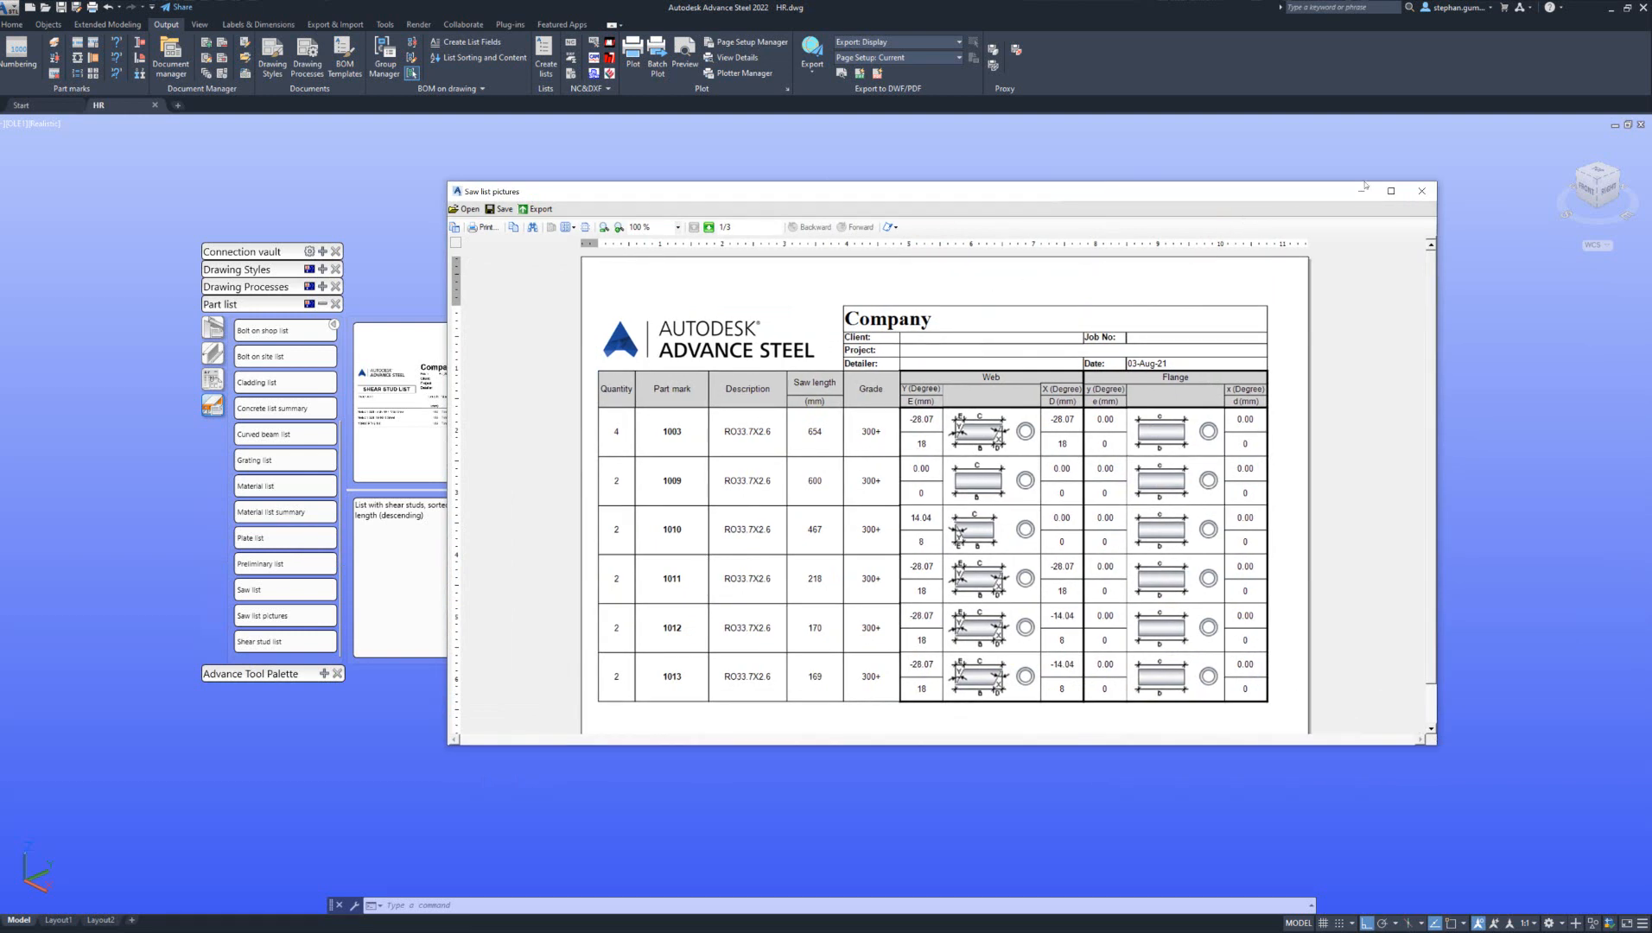
- Close the Saw list pictures report, saving it under its suggested name in the BOM folder
left_click(1421, 190)
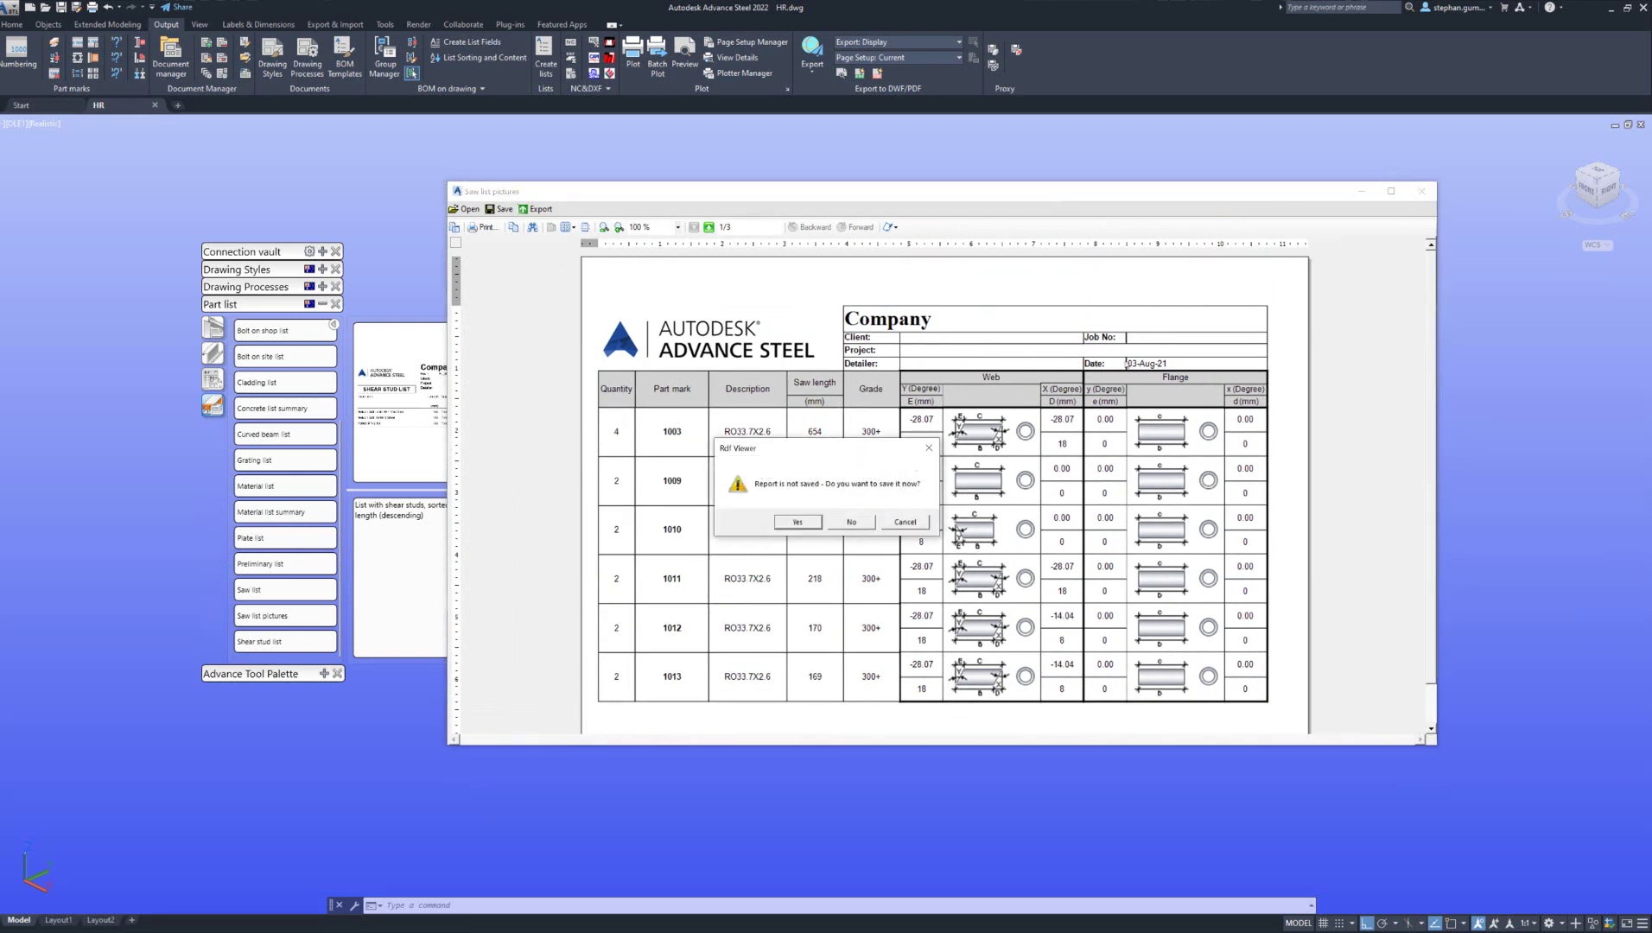
left_click(797, 522)
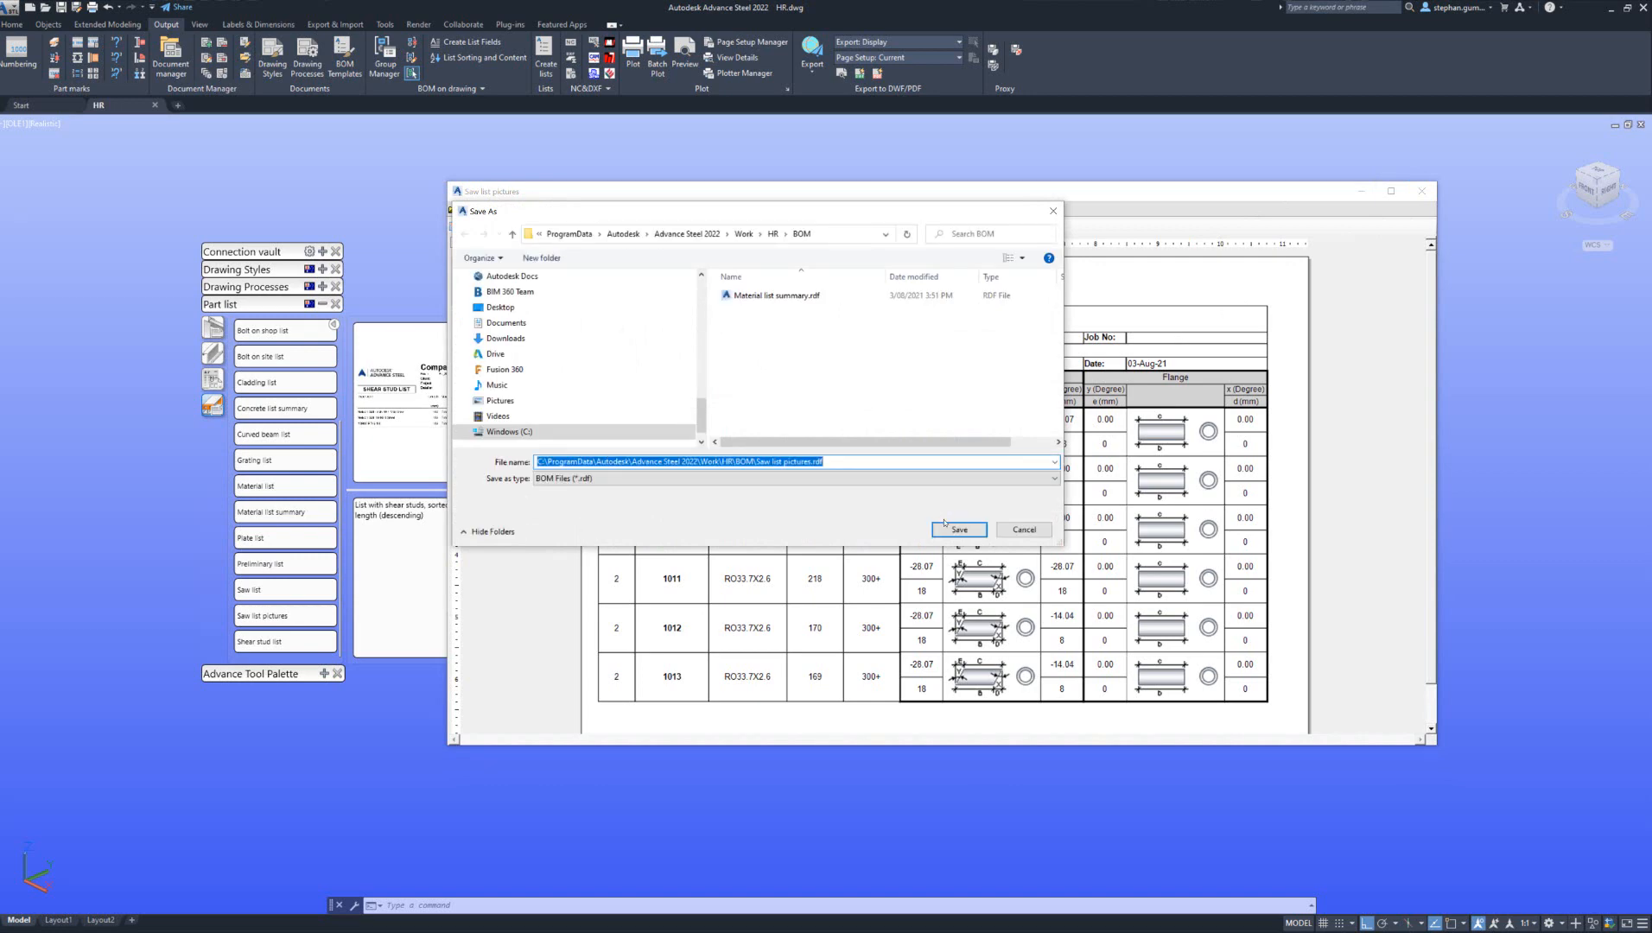
left_click(957, 529)
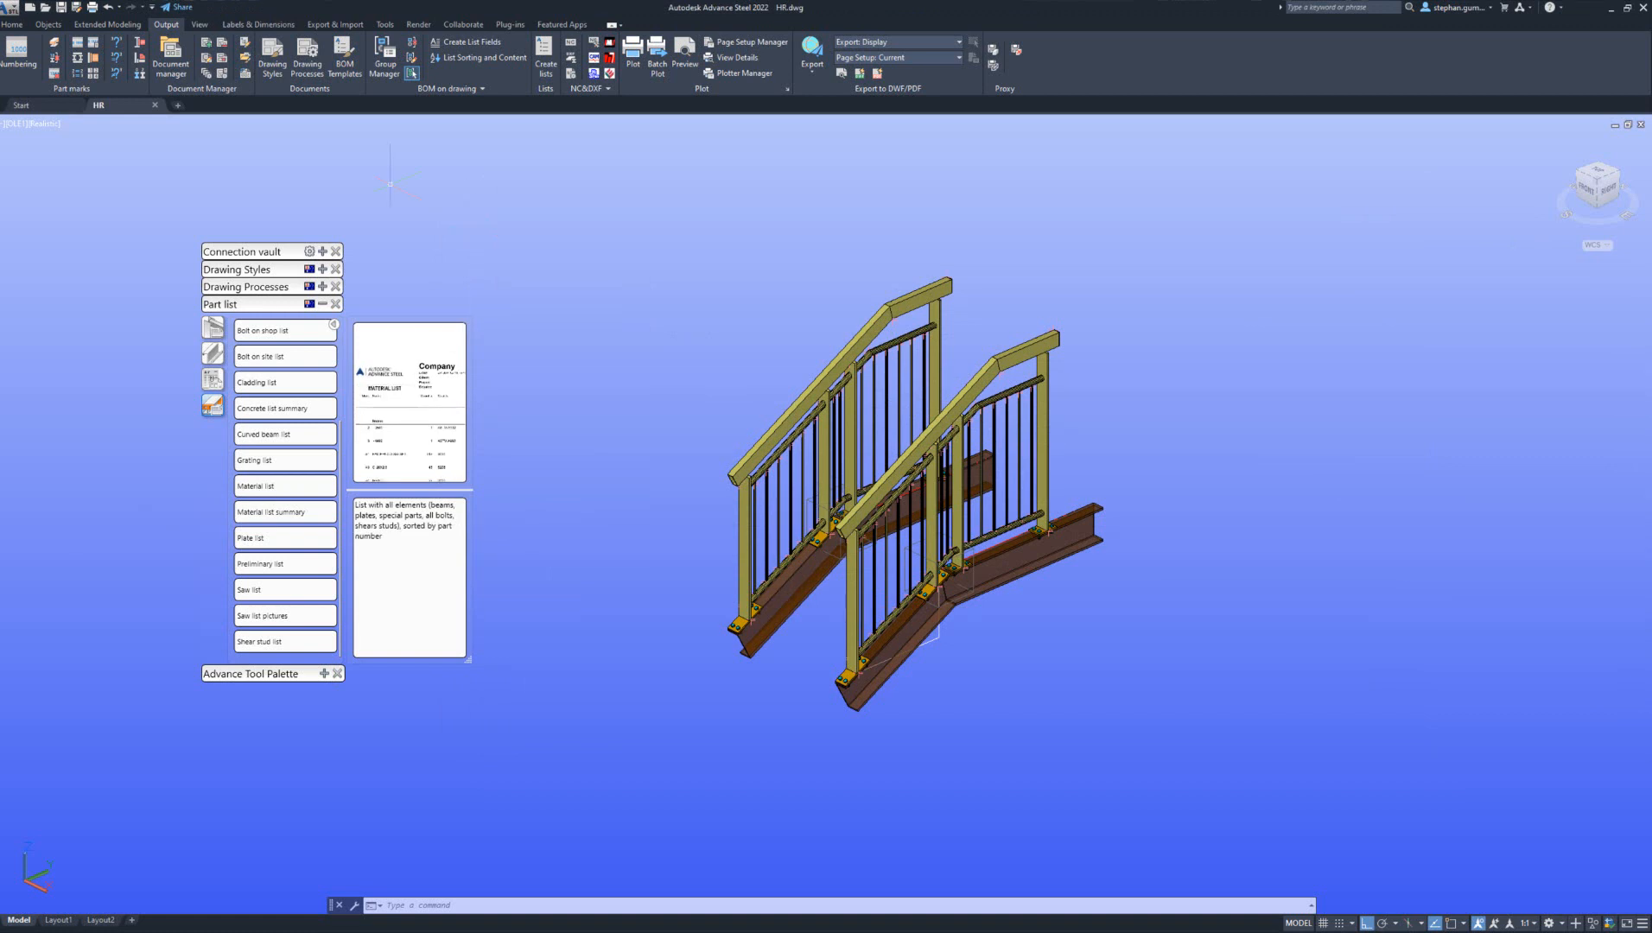
left_click(172, 61)
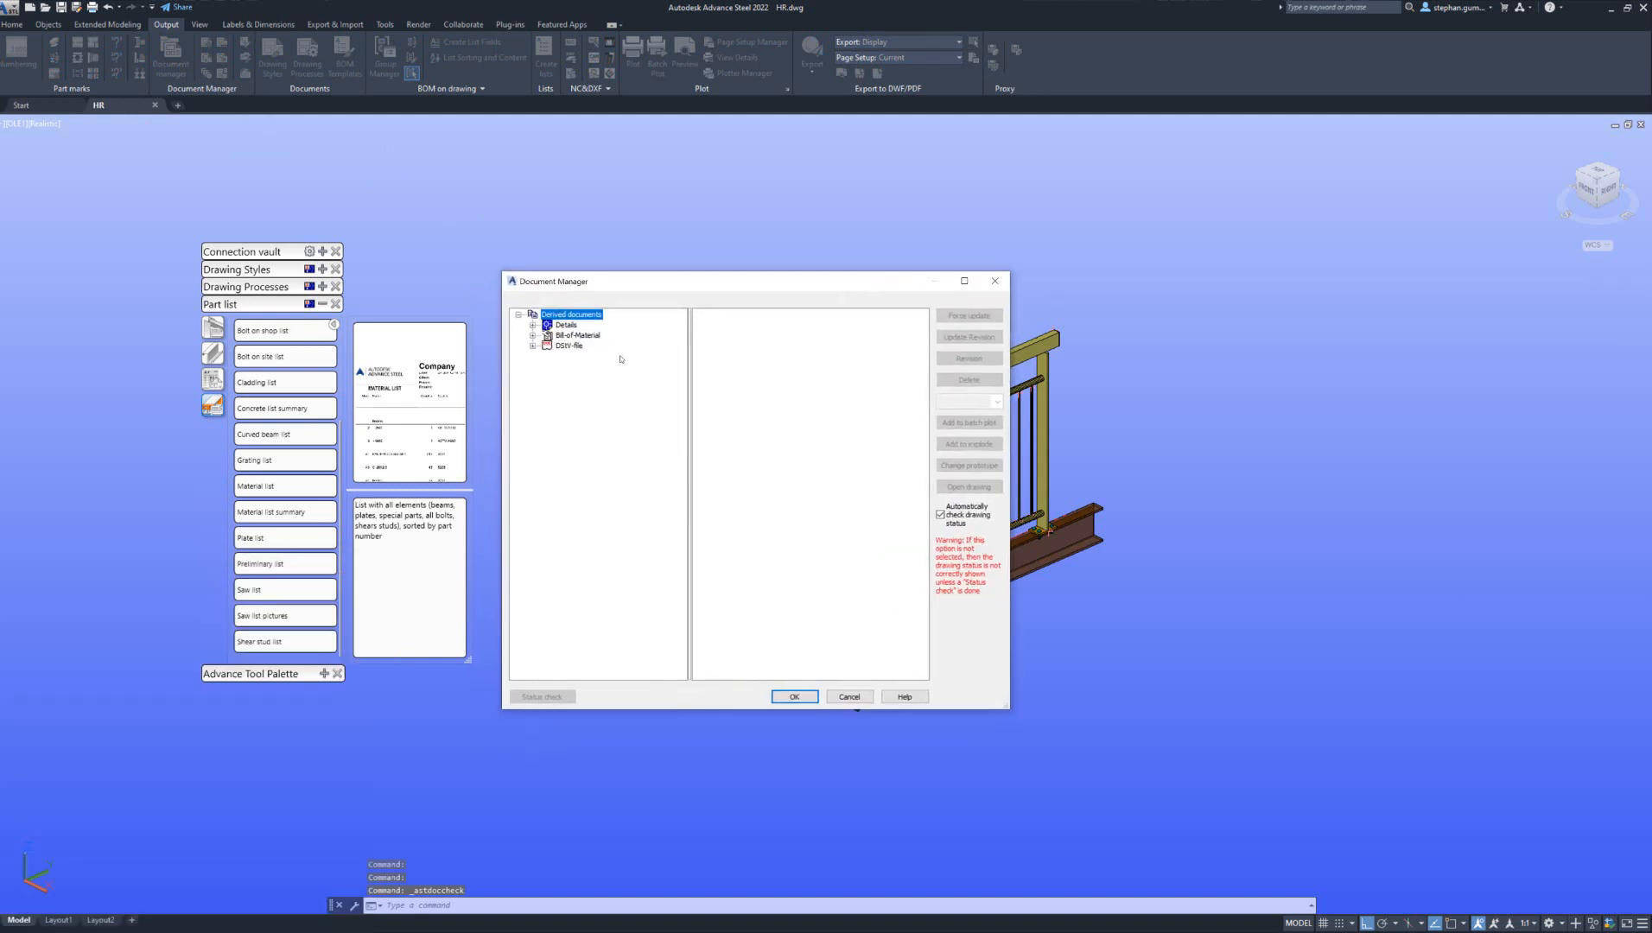
left_click(533, 336)
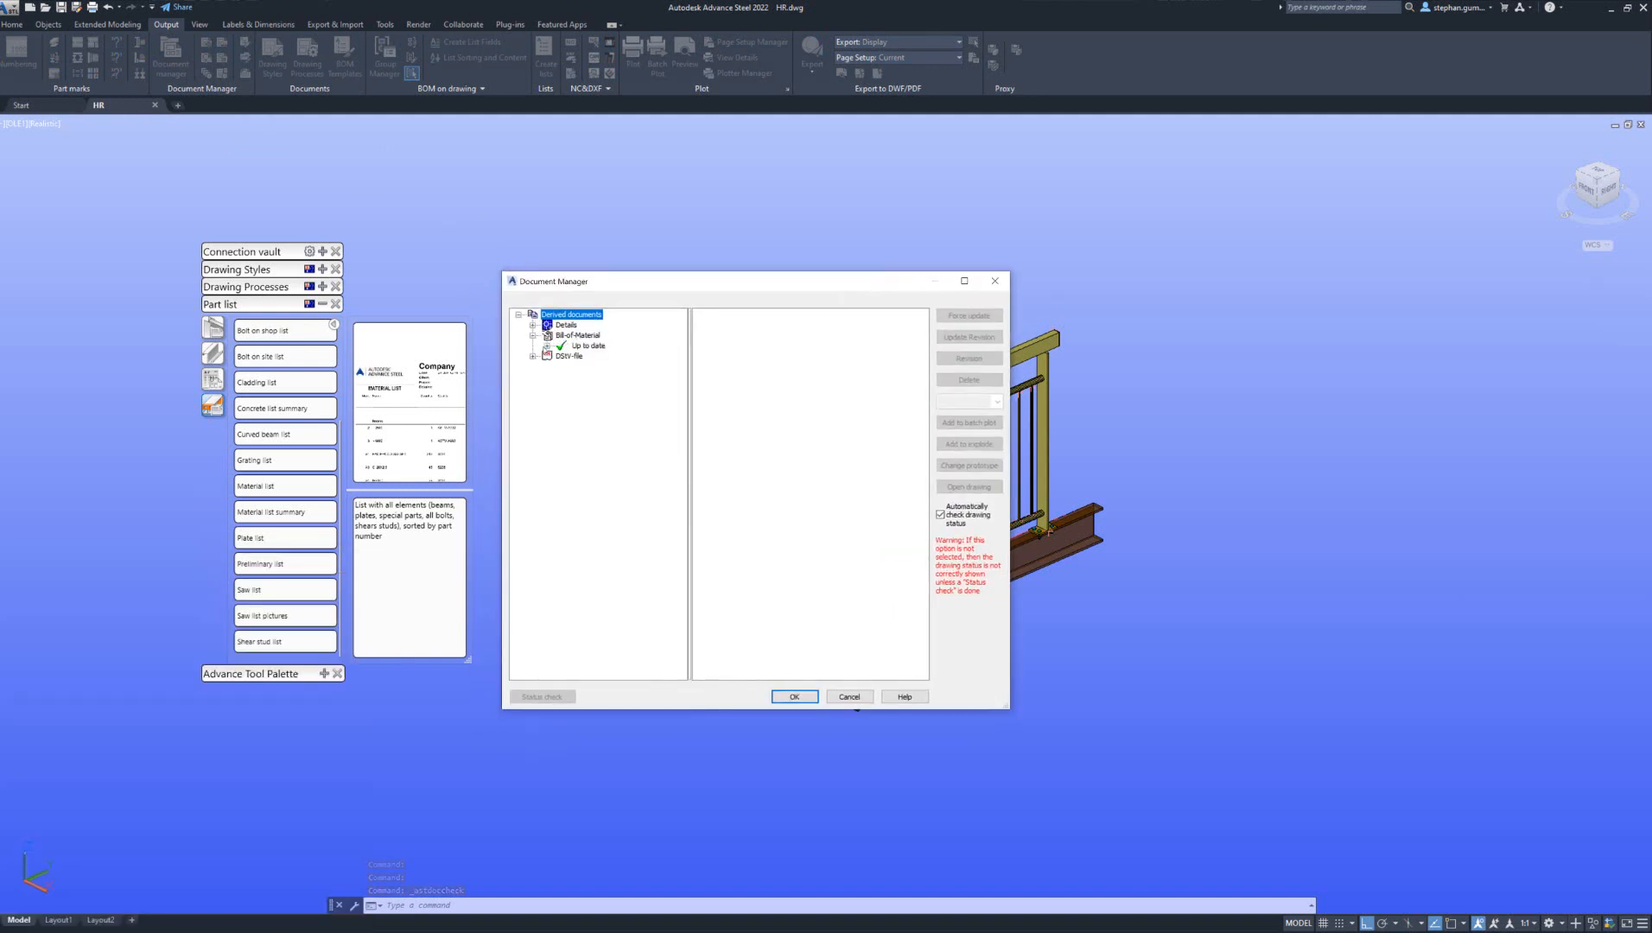
left_click(550, 345)
left_click(614, 356)
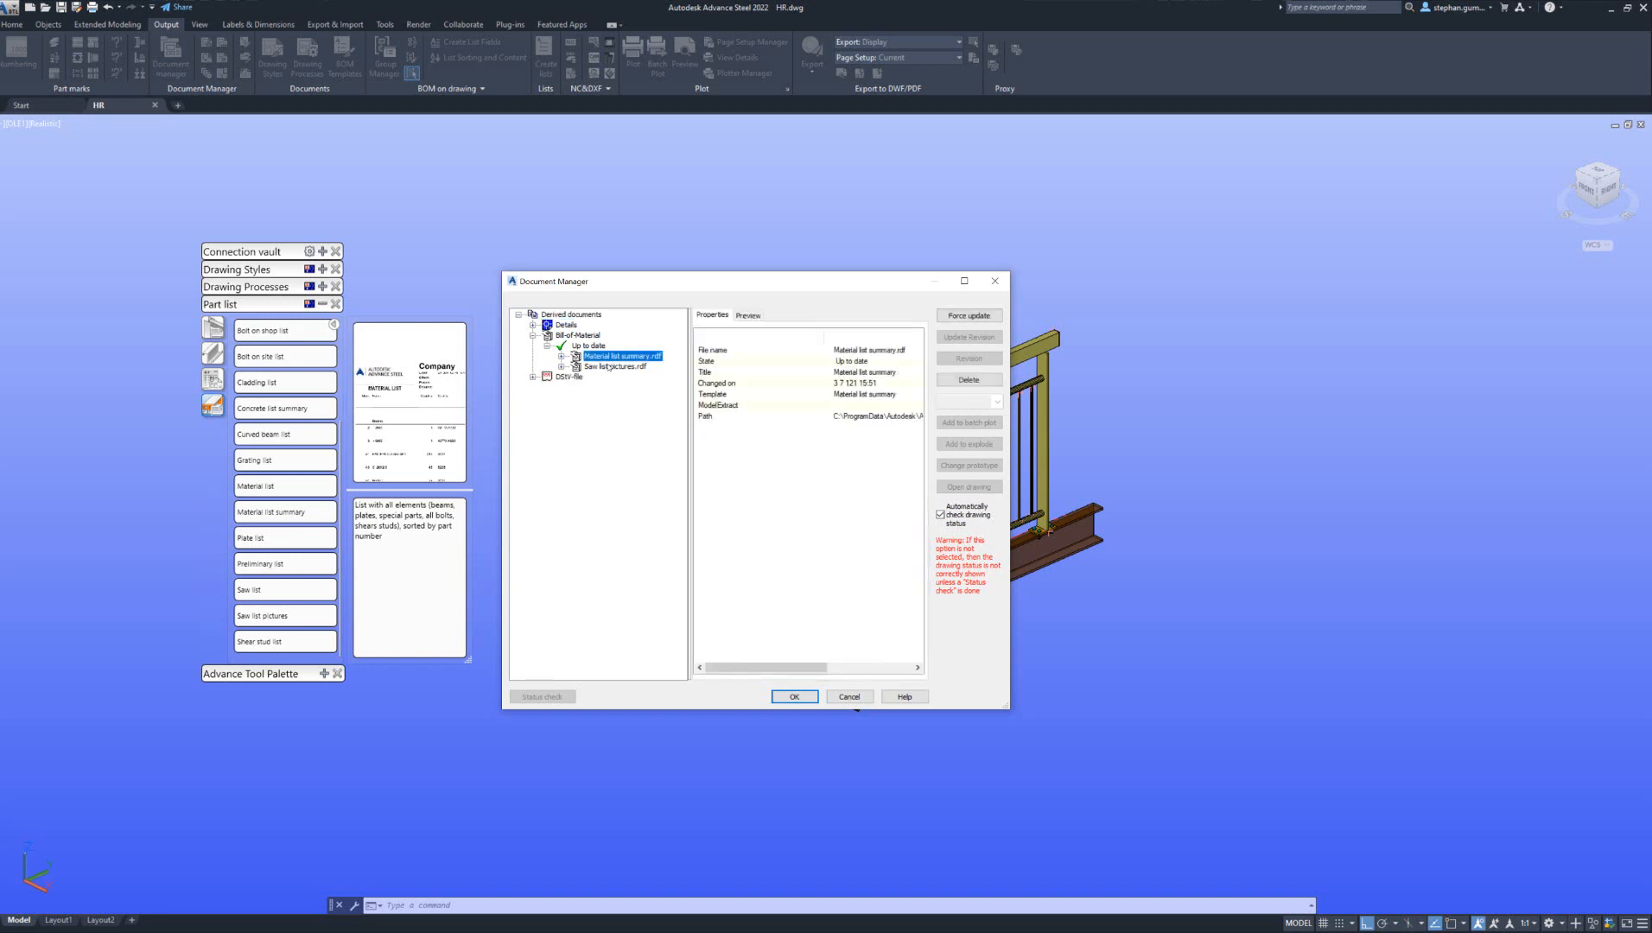
left_click(607, 367)
right_click(604, 368)
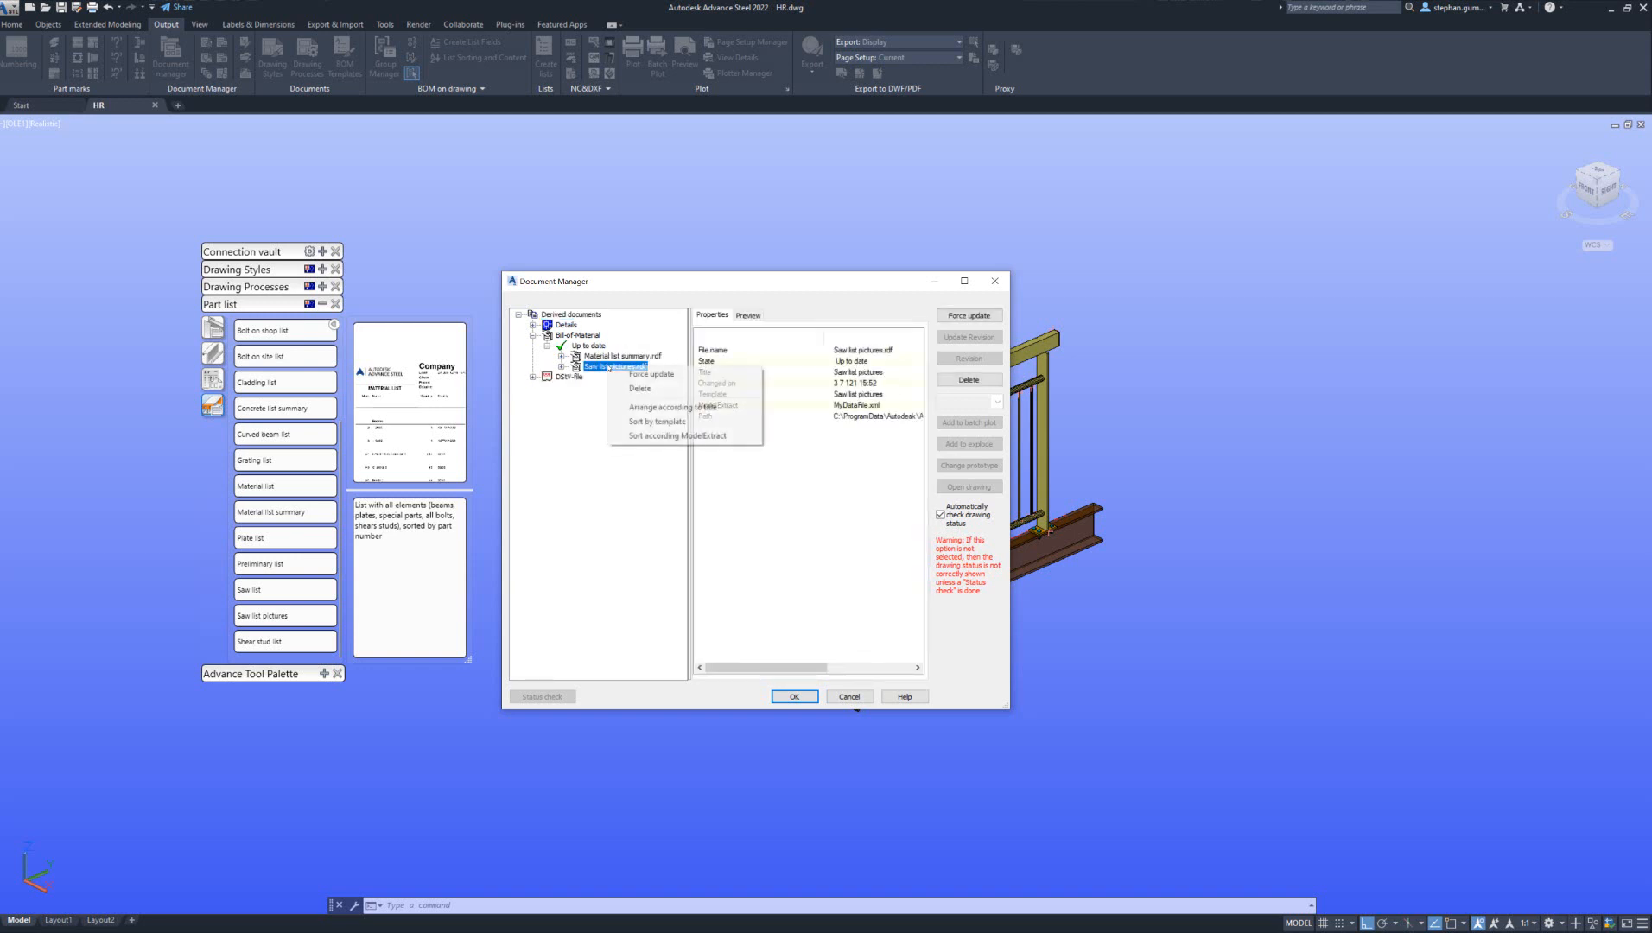
left_click(587, 422)
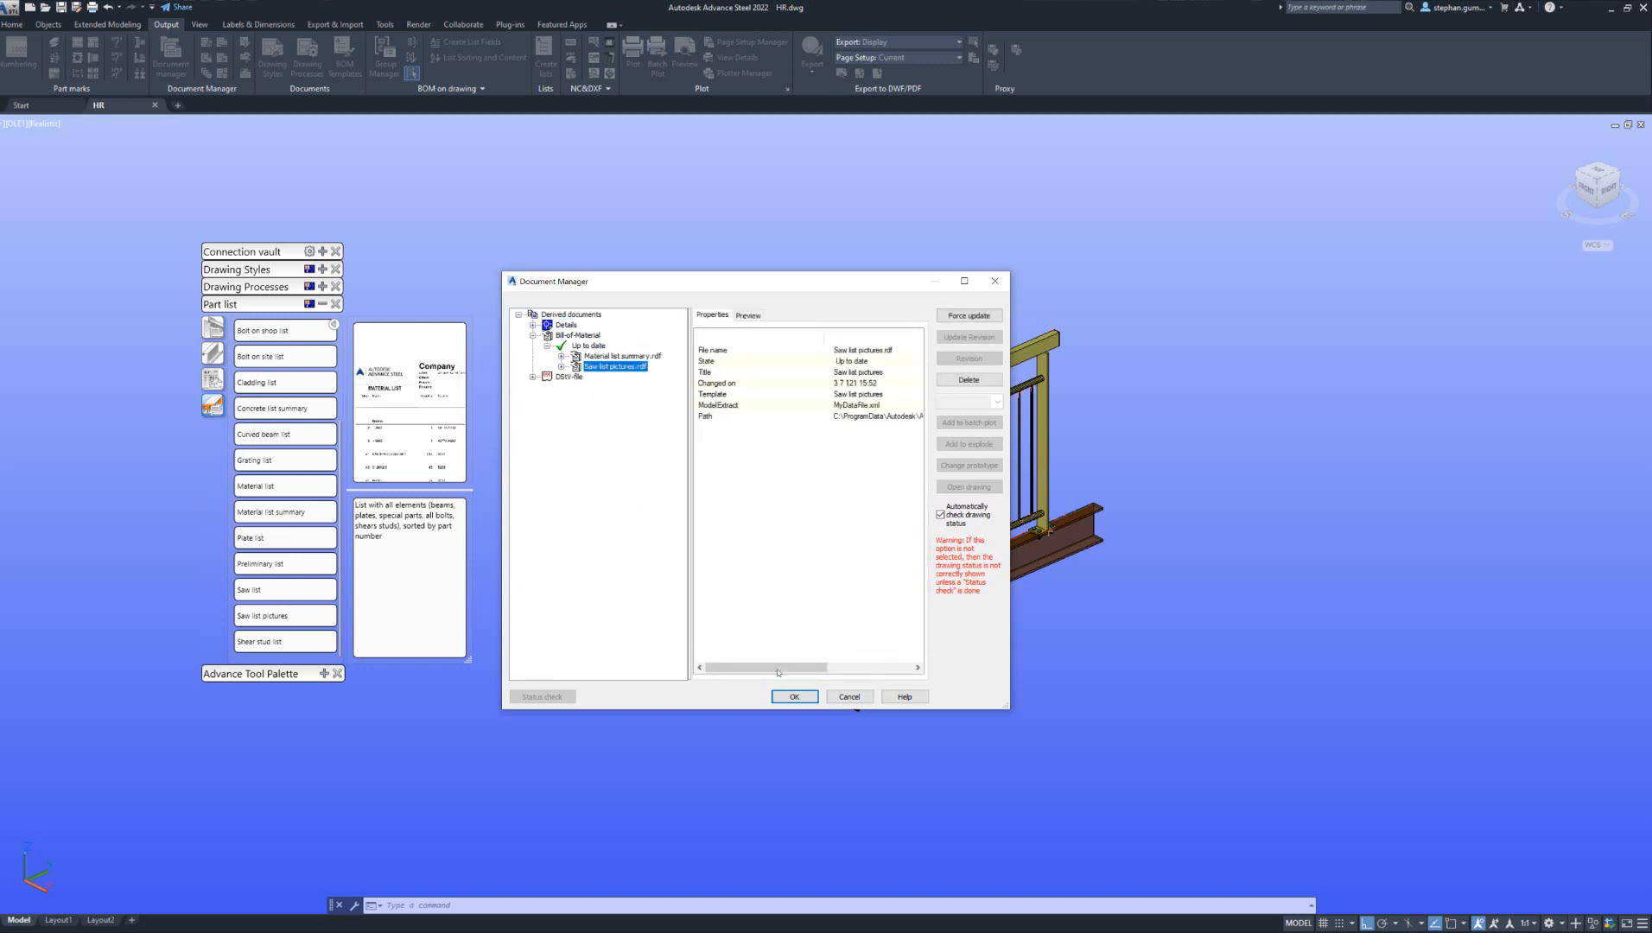
left_click(794, 696)
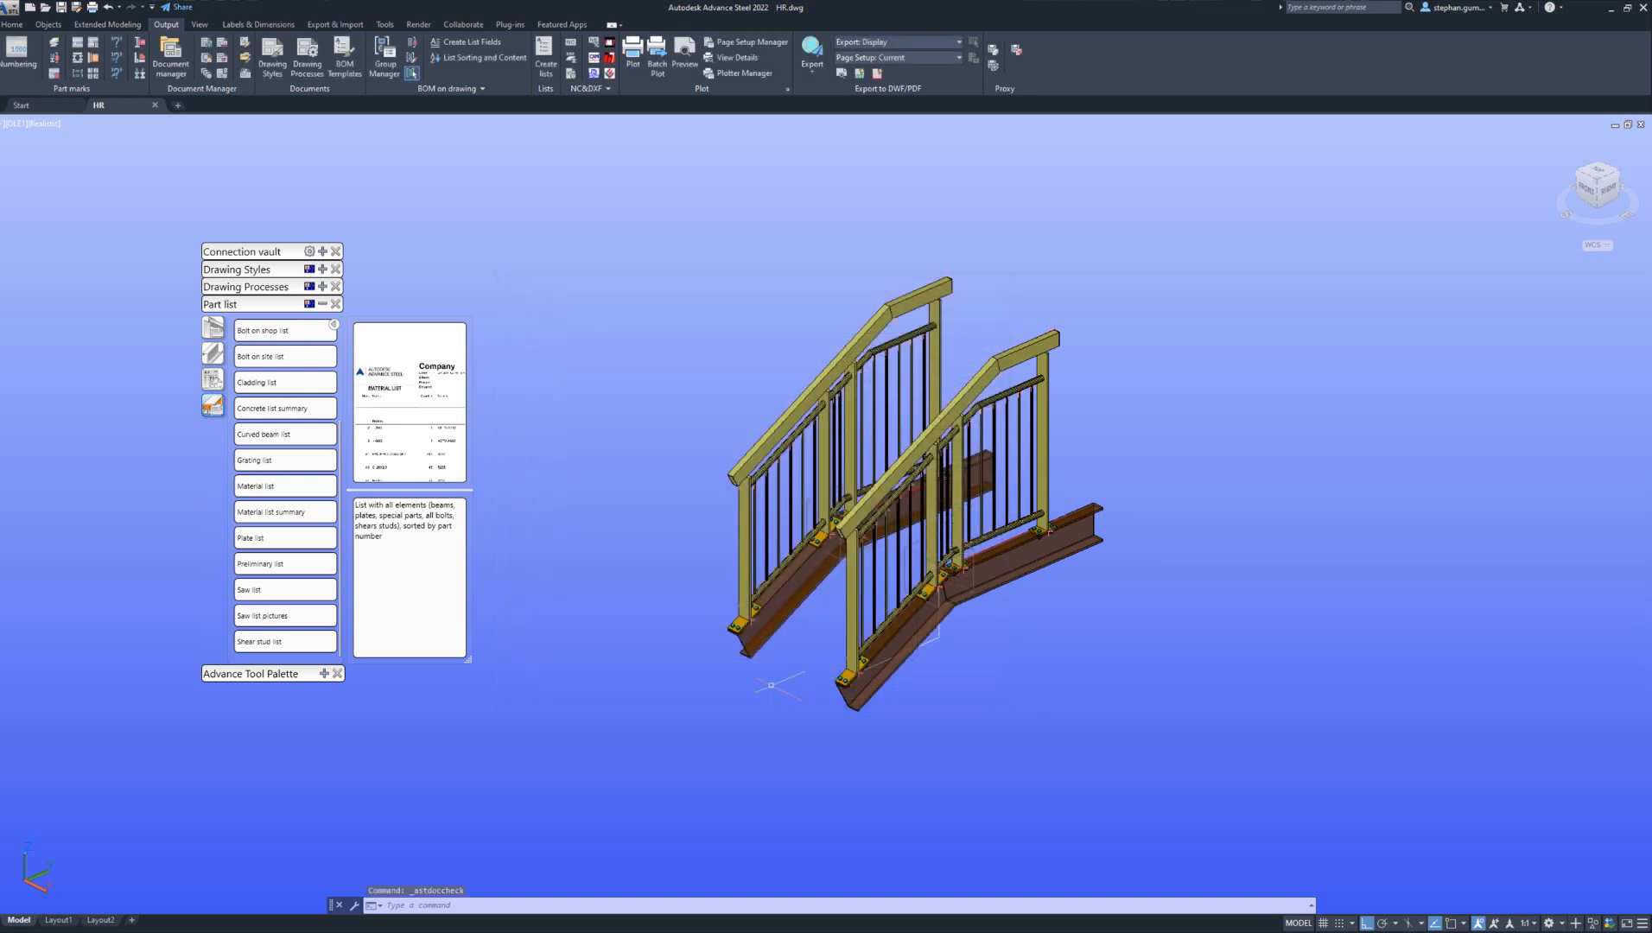